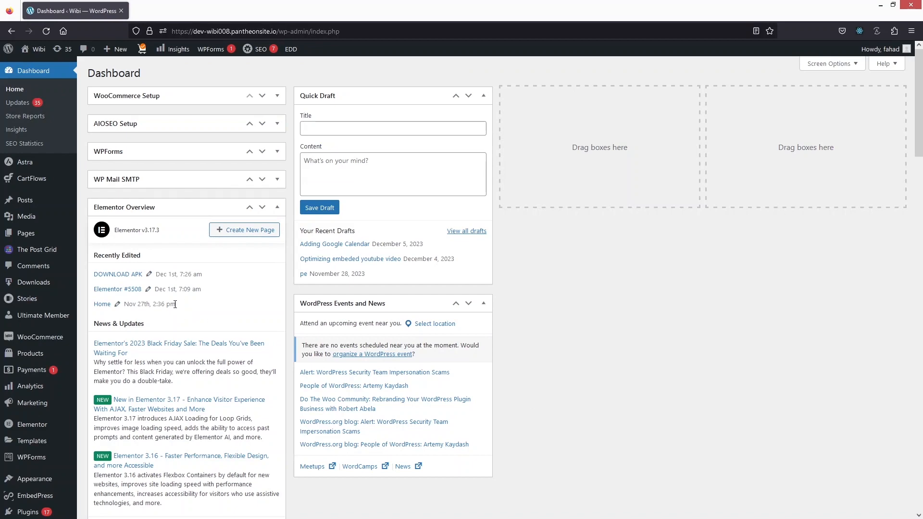
Open the page for adding new WordPress themes and search the theme directory for "news"
{"action": "scroll", "coordinate": [50, 375], "scroll_direction": "down", "scroll_amount": 1}
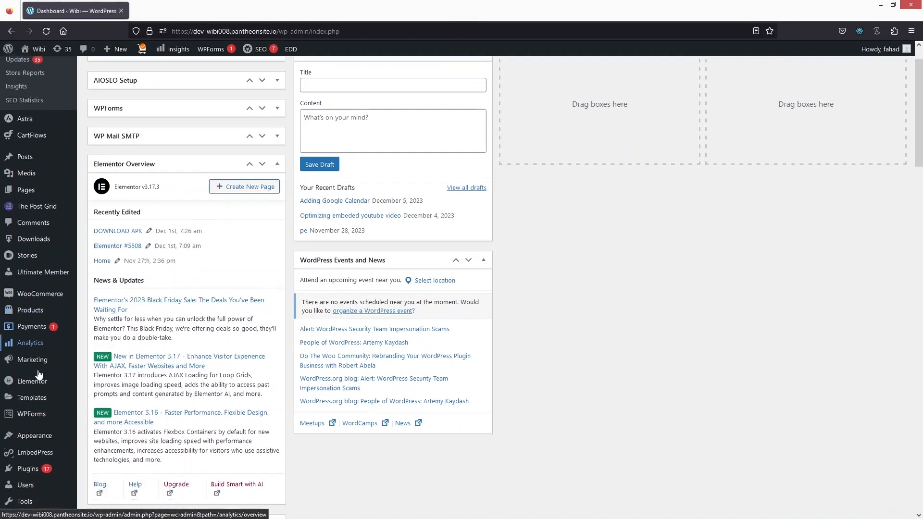
{"action": "mouse_move", "coordinate": [51, 434]}
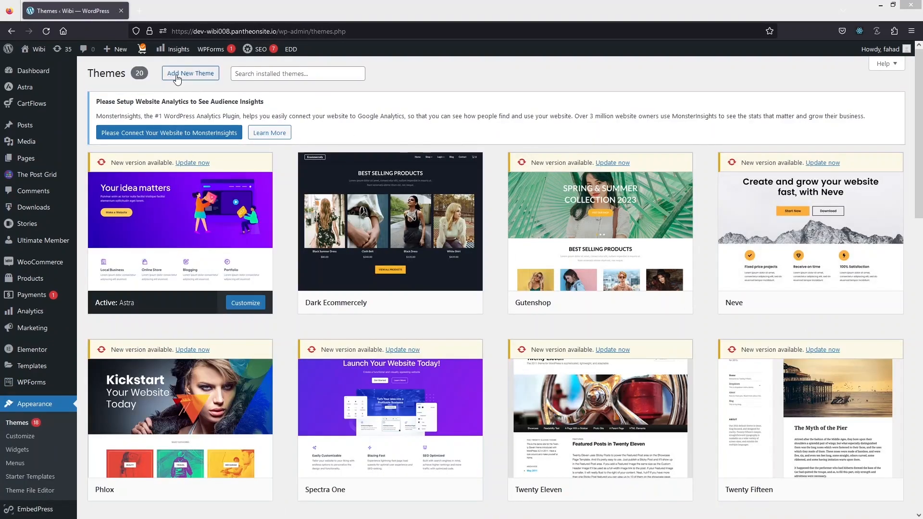
{"action": "left_click", "coordinate": [192, 76]}
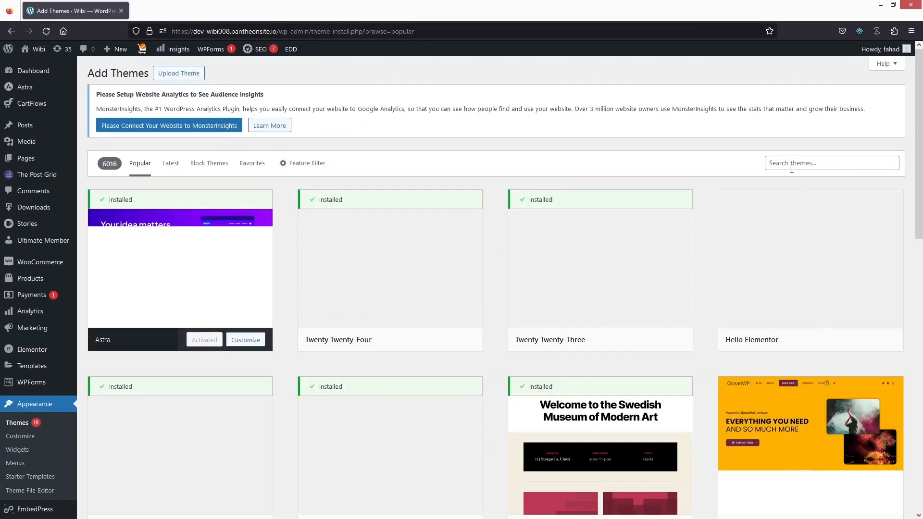
{"action": "left_click", "coordinate": [793, 165]}
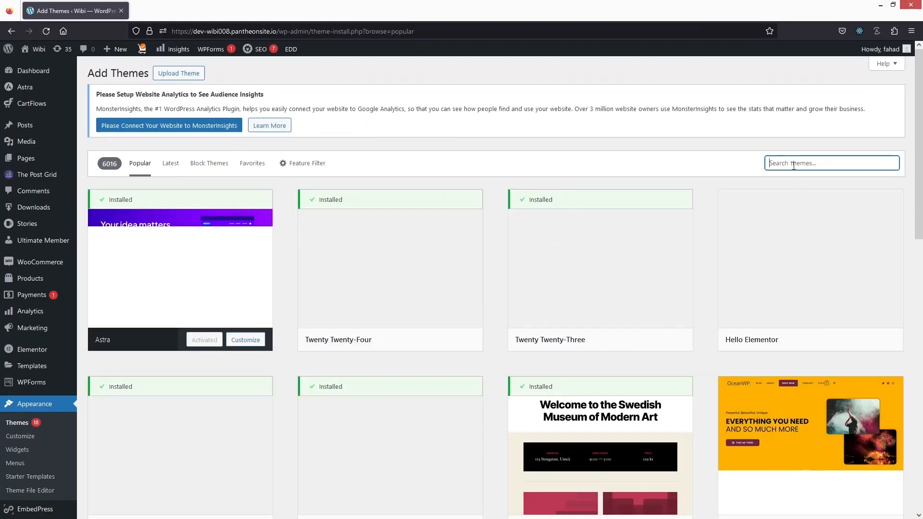
{"action": "type", "text": "news"}
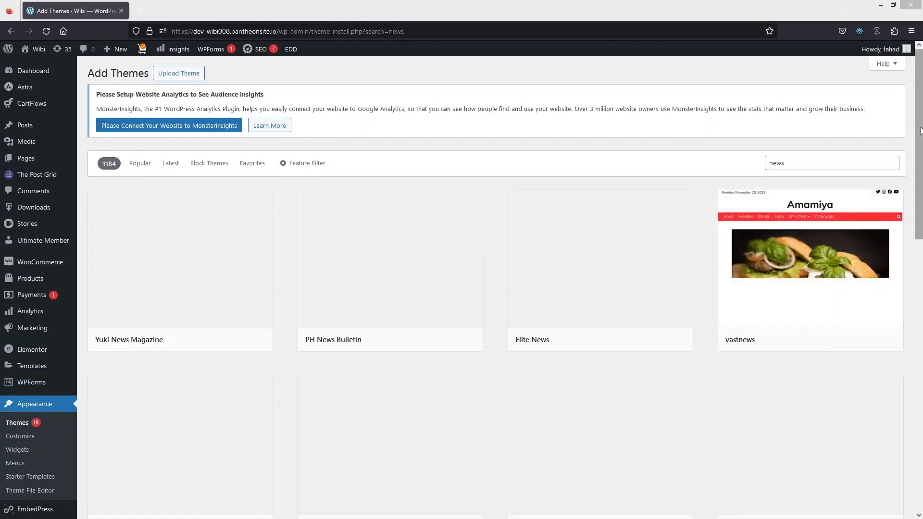
{"action": "left_click_drag", "start_coordinate": [920, 130], "coordinate": [921, 102]}
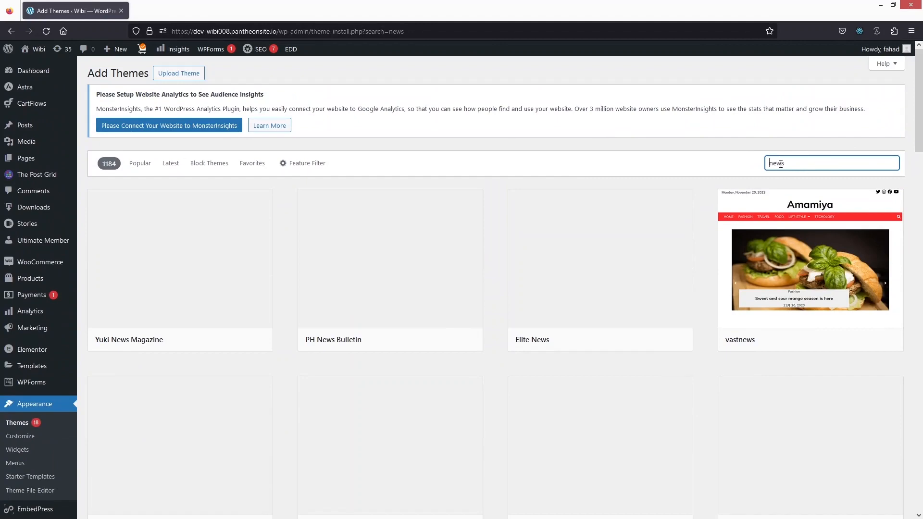
Search the themes for "digital news", and install and activate the Digital Newspaper theme
{"action": "type", "text": "digital"}
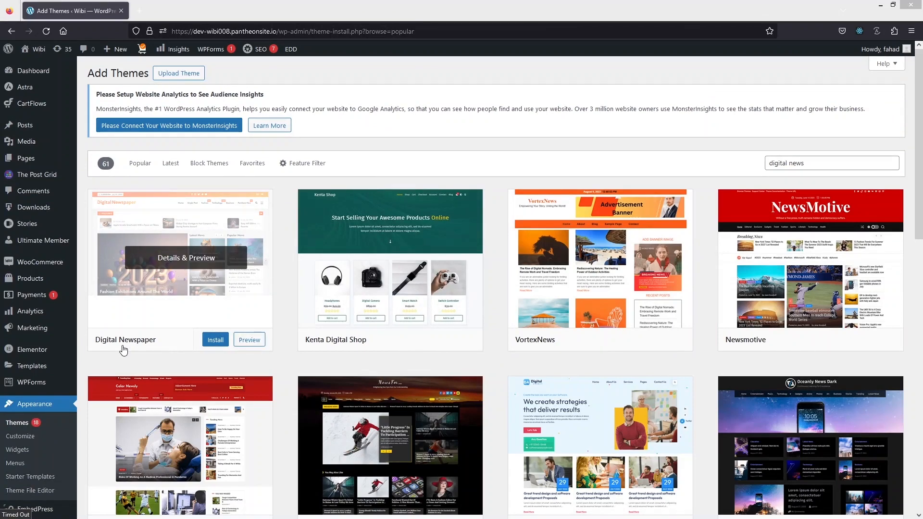
{"action": "left_click", "coordinate": [212, 340]}
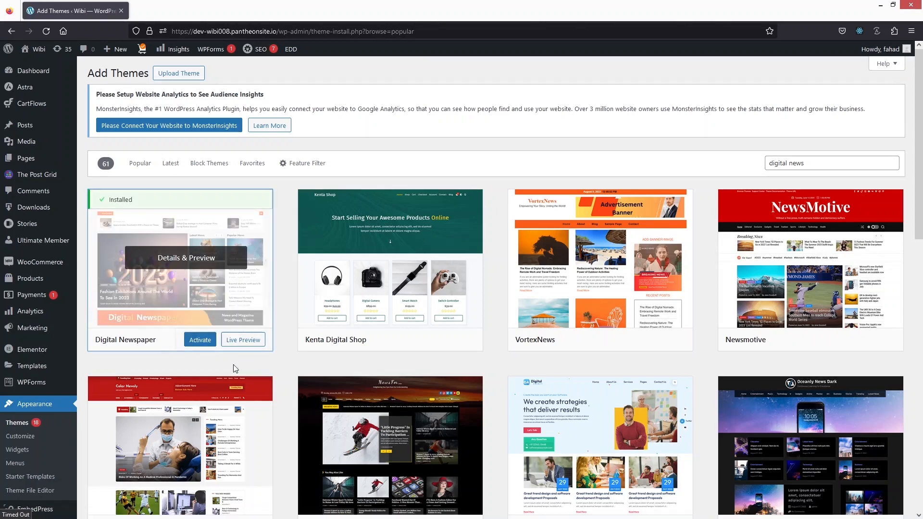
{"action": "left_click", "coordinate": [200, 342]}
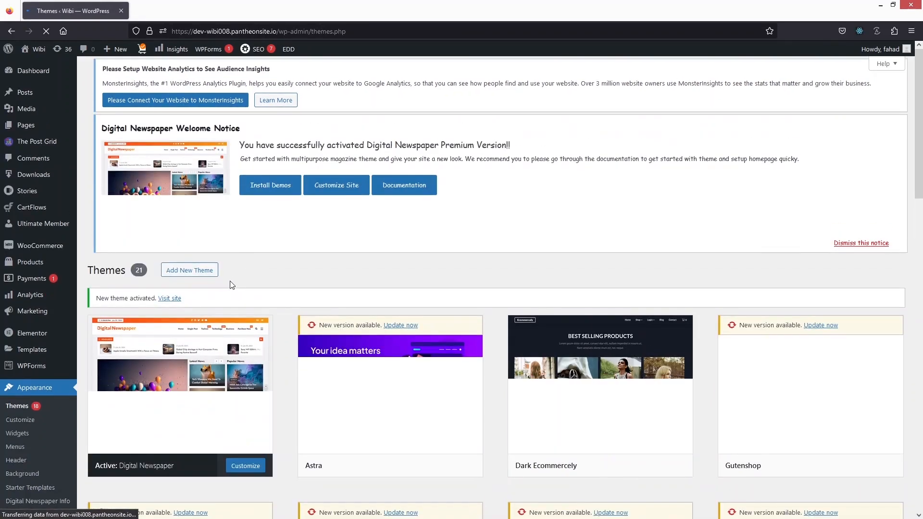
Open the live site in a new browser tab and switch its appearance to dark mode
{"action": "middle_click", "coordinate": [166, 299]}
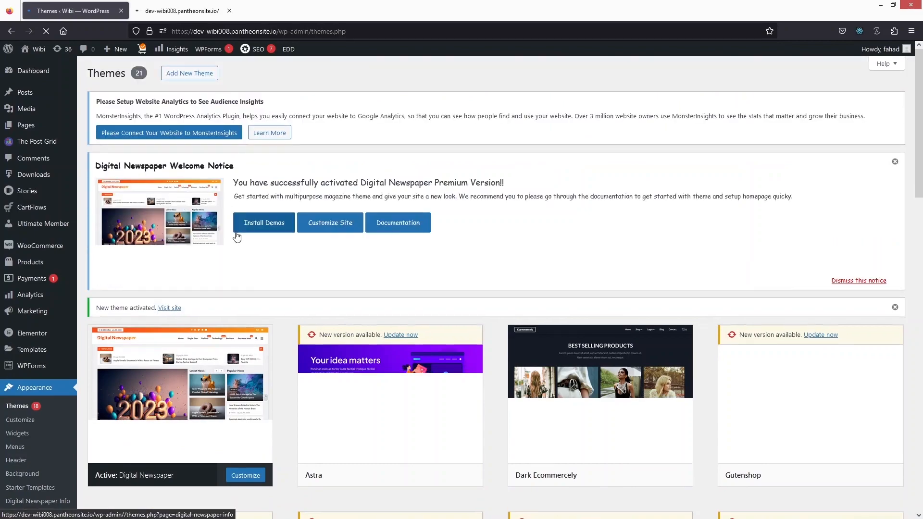
{"action": "left_click", "coordinate": [183, 8]}
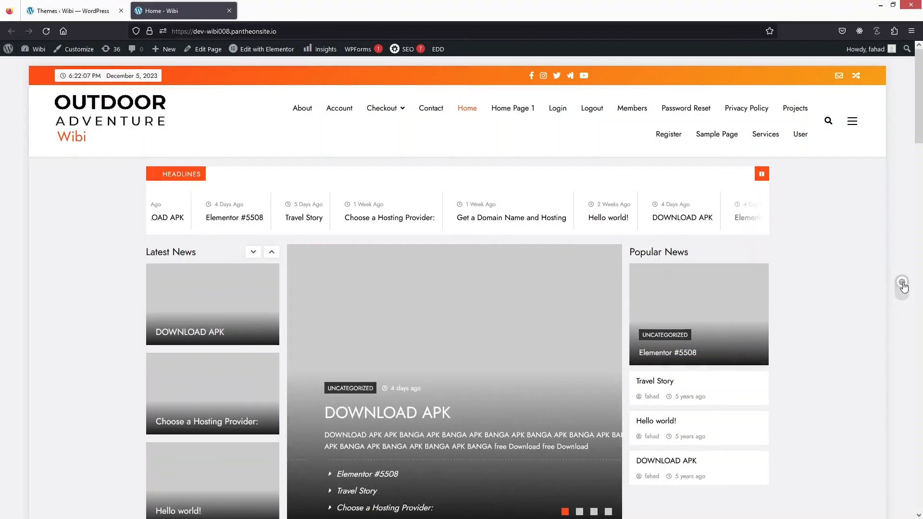
{"action": "left_click", "coordinate": [902, 285]}
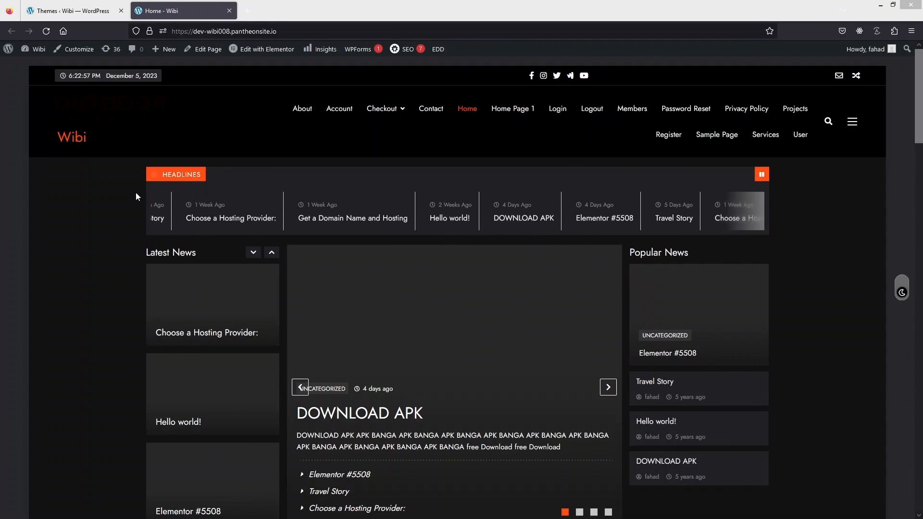
Return to the Themes page, open the Digital Newspaper demos, and install and activate the BlazeThemes Demo Importer plugin
{"action": "left_click", "coordinate": [53, 18]}
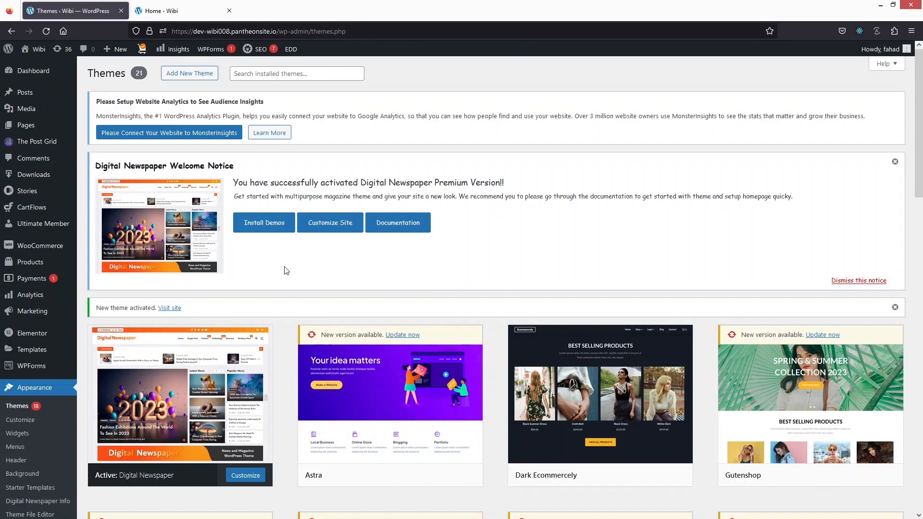
{"action": "left_click", "coordinate": [263, 228]}
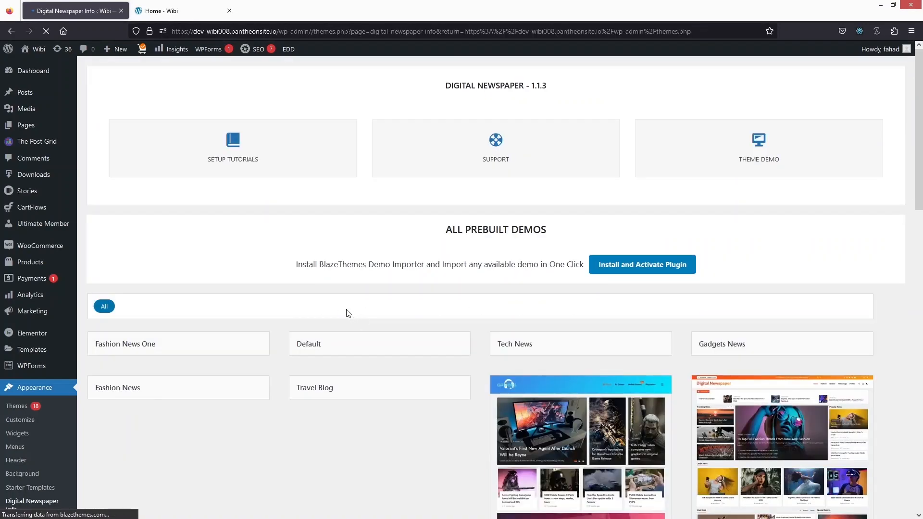
{"action": "scroll", "coordinate": [335, 278], "scroll_direction": "down", "scroll_amount": 1}
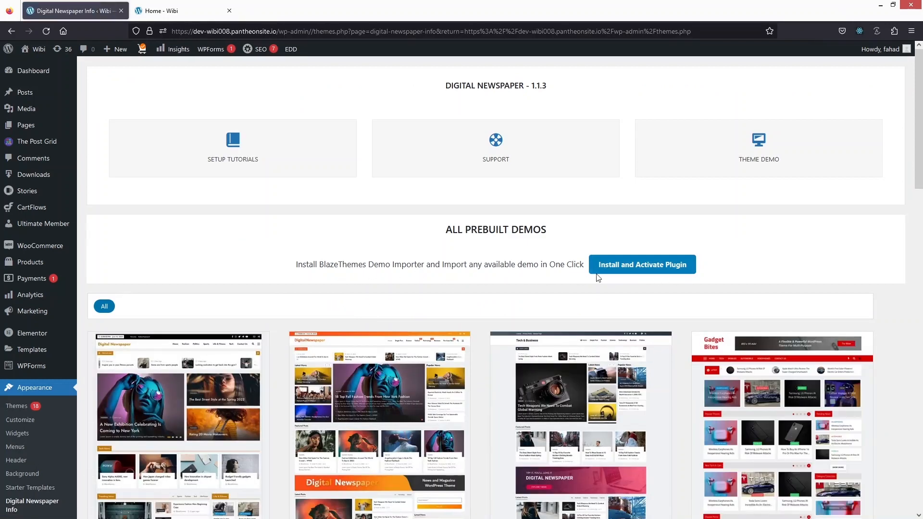
{"action": "left_click", "coordinate": [624, 272]}
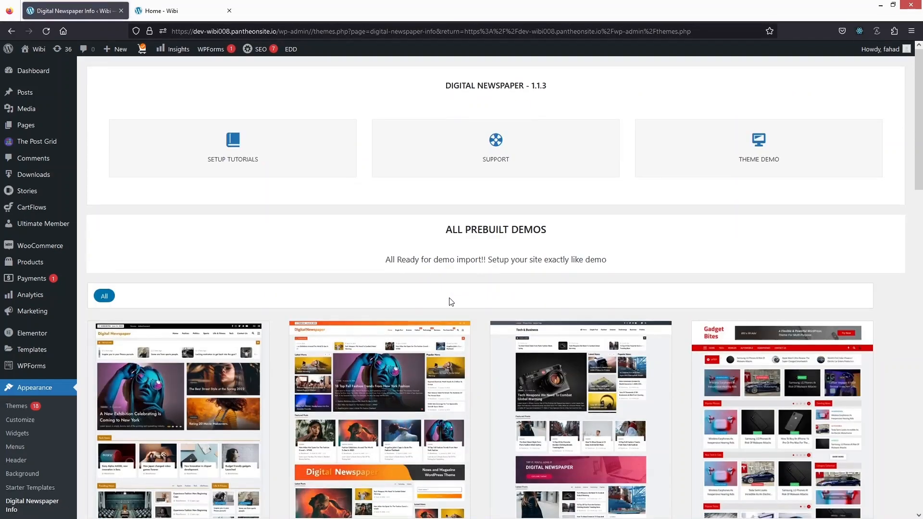
Browse the prebuilt demos and import the Default demo with the website reset included, confirming deletion of the existing content
{"action": "scroll", "coordinate": [450, 302], "scroll_direction": "down", "scroll_amount": 3}
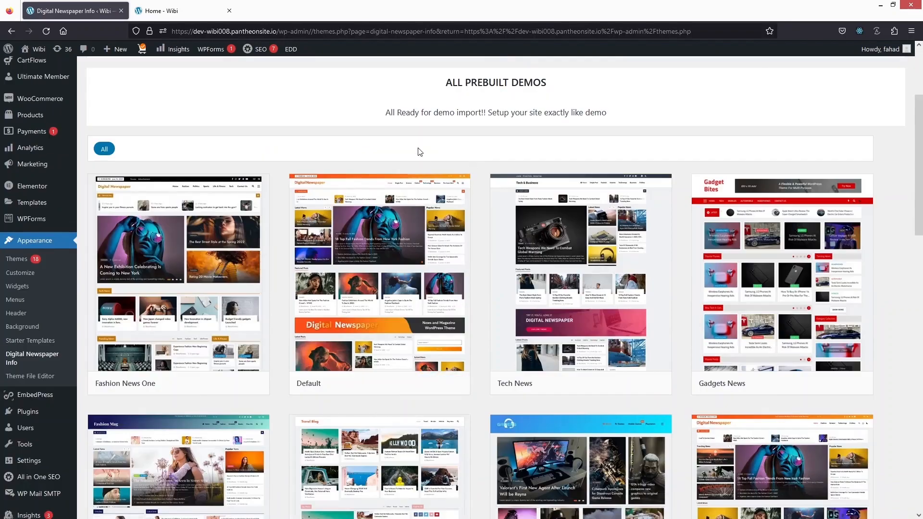
{"action": "scroll", "coordinate": [423, 164], "scroll_direction": "down", "scroll_amount": 2}
{"action": "scroll", "coordinate": [428, 183], "scroll_direction": "up", "scroll_amount": 2}
{"action": "scroll", "coordinate": [430, 190], "scroll_direction": "down", "scroll_amount": 1}
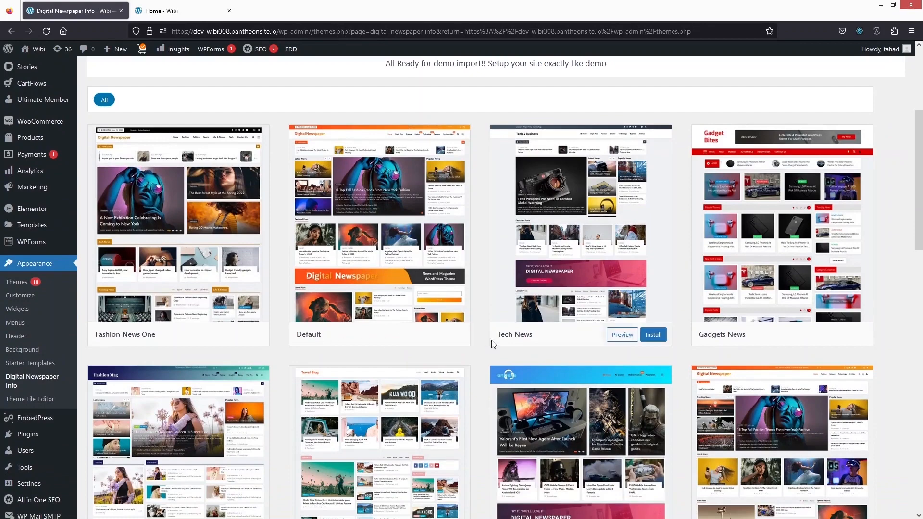
{"action": "left_click", "coordinate": [445, 338]}
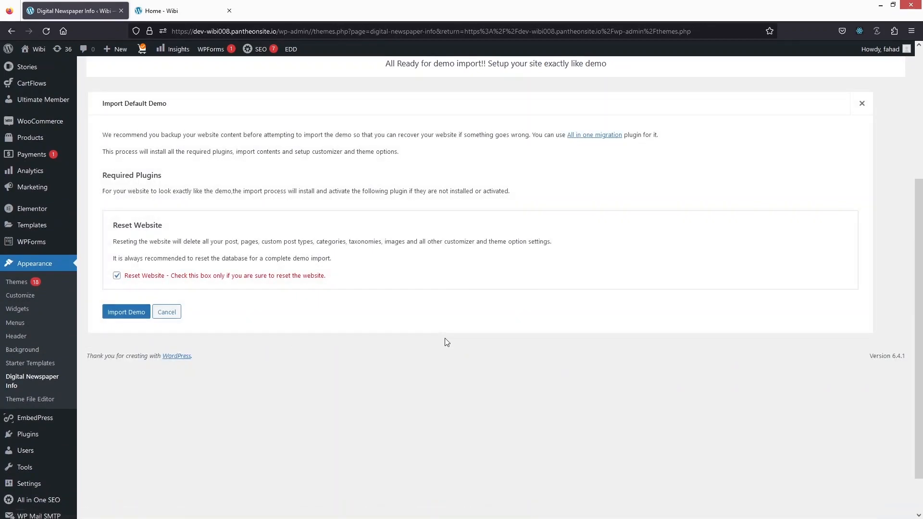
{"action": "left_click", "coordinate": [125, 321]}
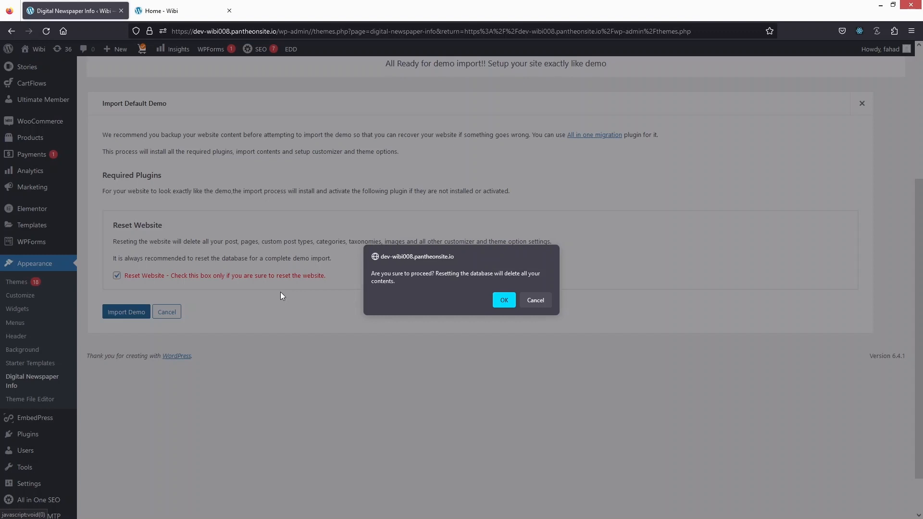
{"action": "left_click", "coordinate": [502, 299]}
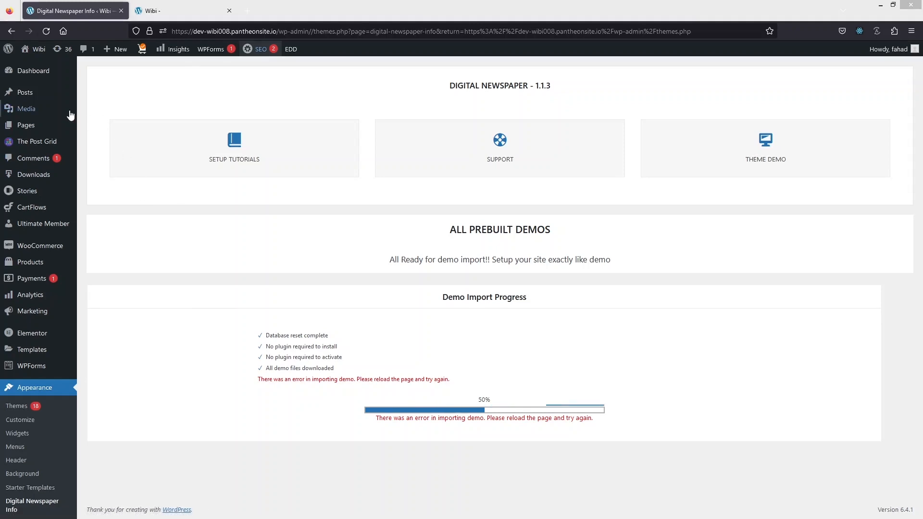
Open the list of all posts and review the titles, categories and tags of the imported demo posts
{"action": "mouse_move", "coordinate": [27, 94]}
{"action": "left_click", "coordinate": [107, 96]}
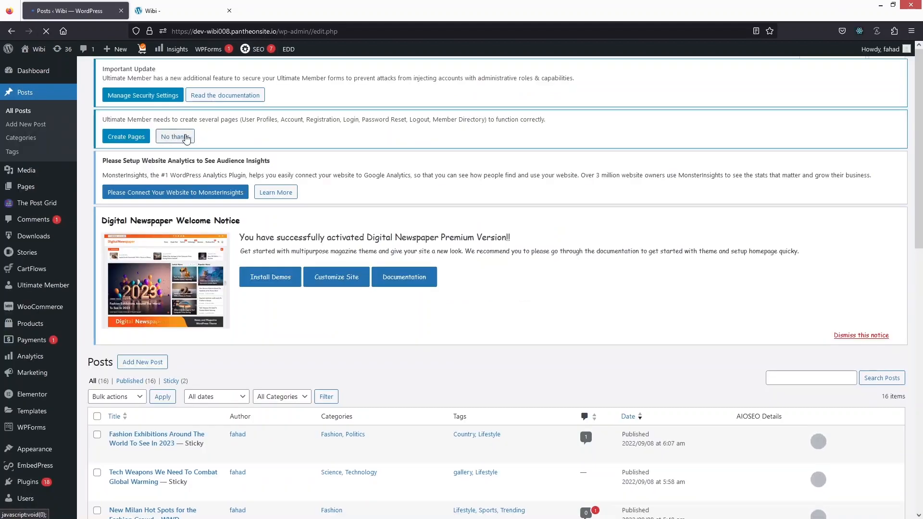
{"action": "scroll", "coordinate": [254, 264], "scroll_direction": "down", "scroll_amount": 6}
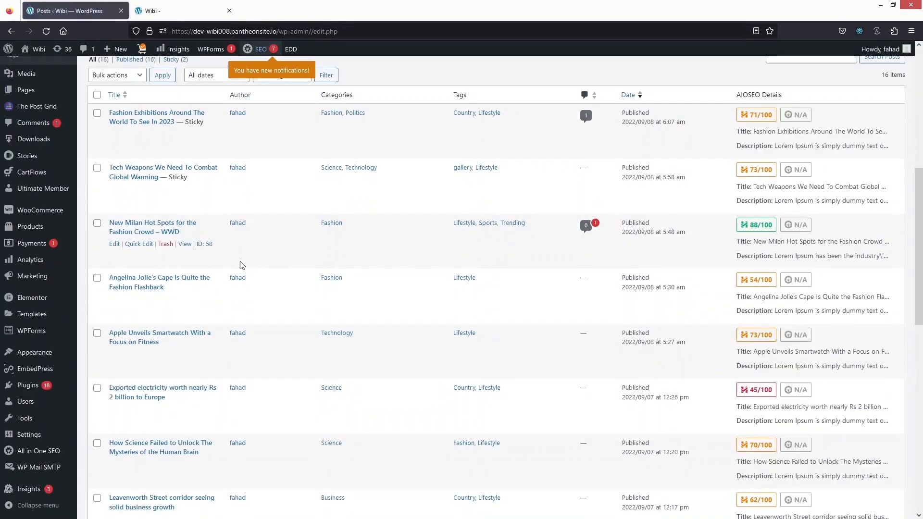
{"action": "scroll", "coordinate": [202, 201], "scroll_direction": "down", "scroll_amount": 10}
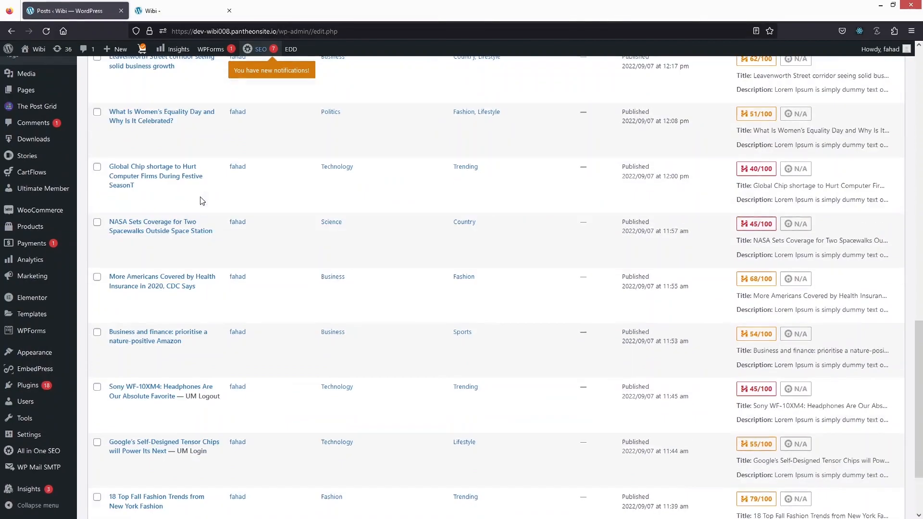
{"action": "scroll", "coordinate": [202, 201], "scroll_direction": "up", "scroll_amount": 3}
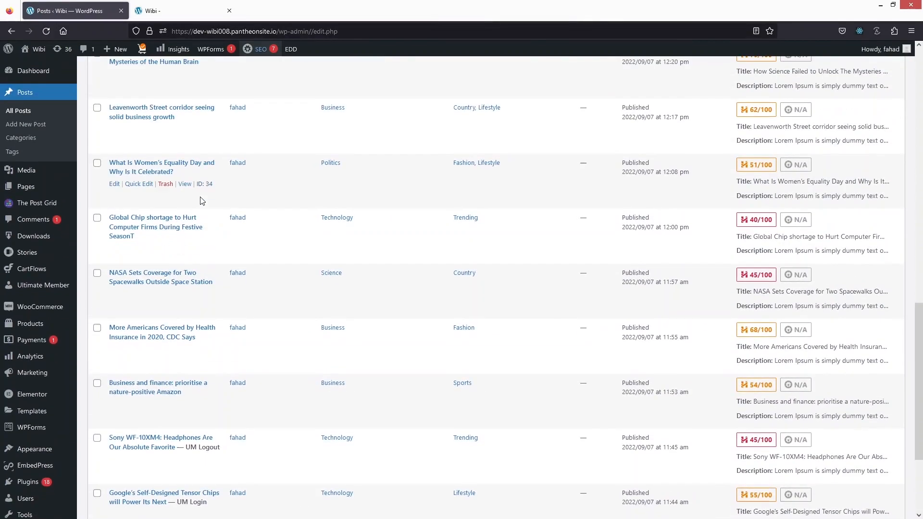
{"action": "scroll", "coordinate": [202, 201], "scroll_direction": "up", "scroll_amount": 9}
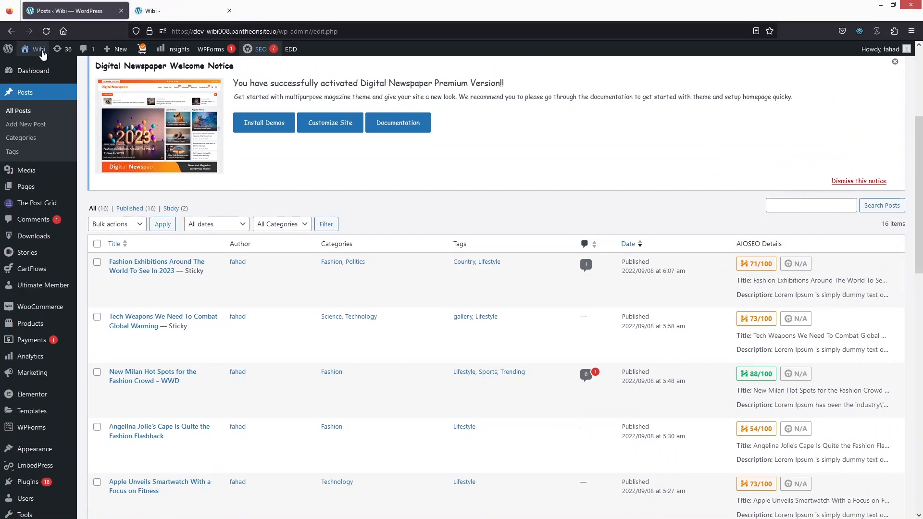
Open the live site in another browser tab and review the news homepage's banner and post sections
{"action": "mouse_move", "coordinate": [36, 49]}
{"action": "middle_click", "coordinate": [42, 67]}
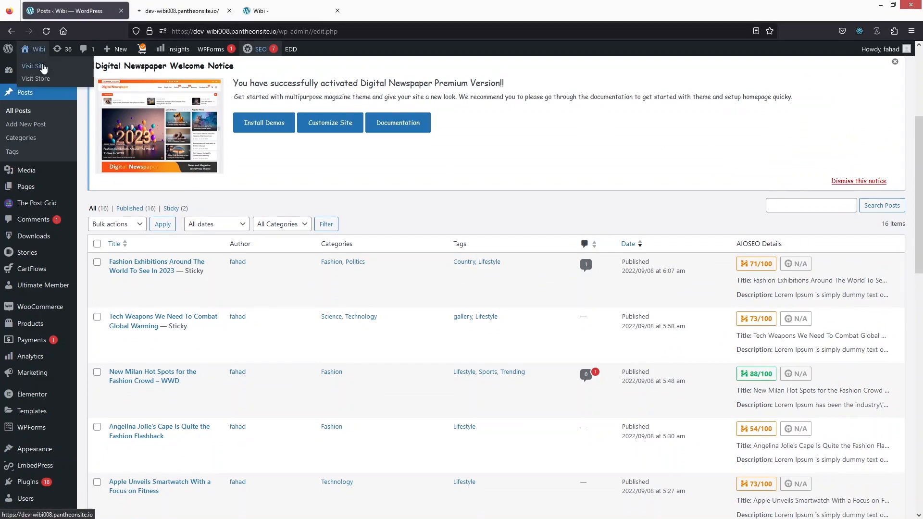
{"action": "key", "text": "ctrl+Tab"}
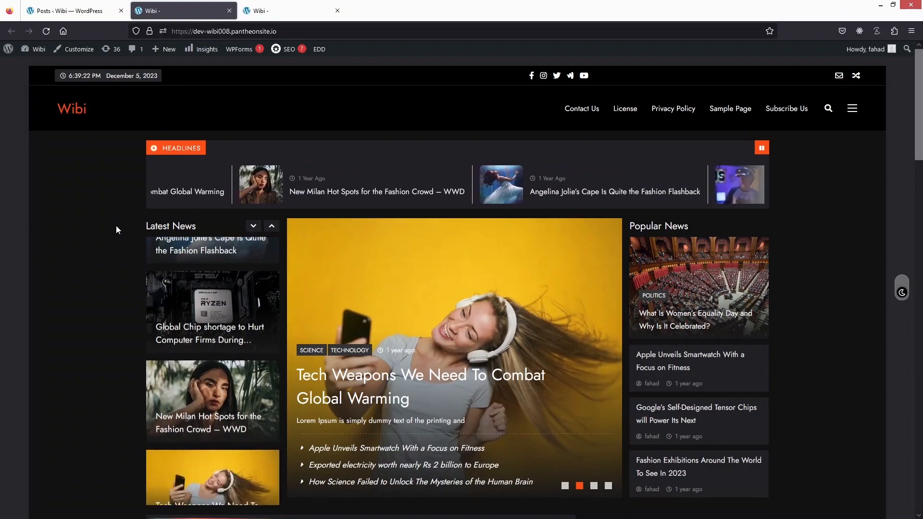
{"action": "scroll", "coordinate": [342, 213], "scroll_direction": "down", "scroll_amount": 4}
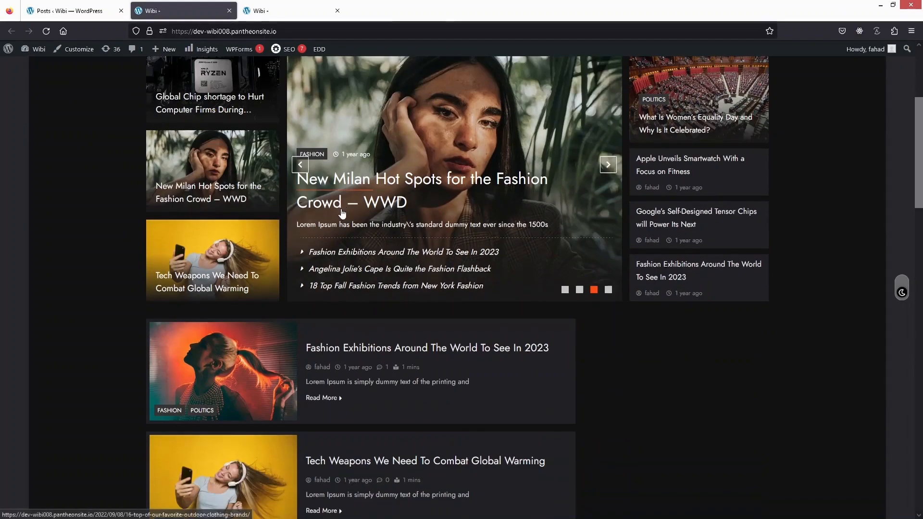
{"action": "scroll", "coordinate": [96, 149], "scroll_direction": "up", "scroll_amount": 2}
{"action": "scroll", "coordinate": [95, 147], "scroll_direction": "up", "scroll_amount": 2}
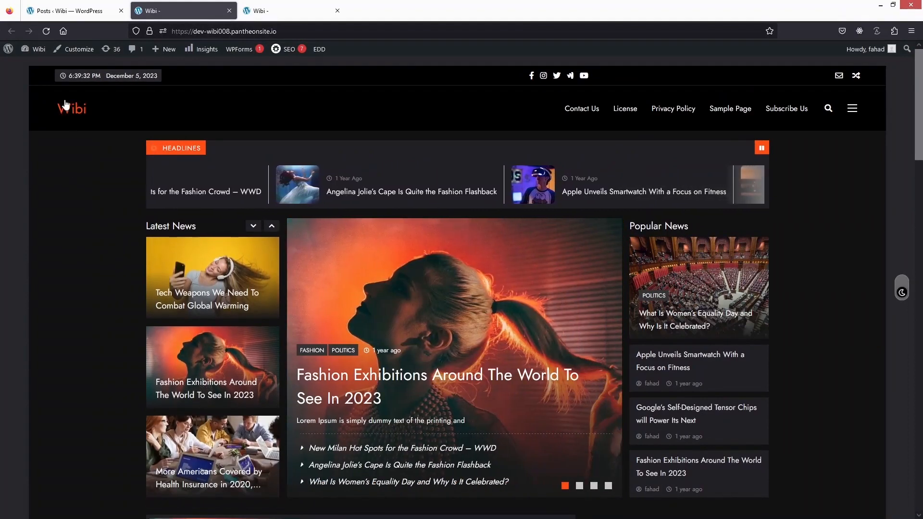
Open the theme customizer for the homepage and look through its general, header, front page, page and footer option sections
{"action": "left_click", "coordinate": [77, 55]}
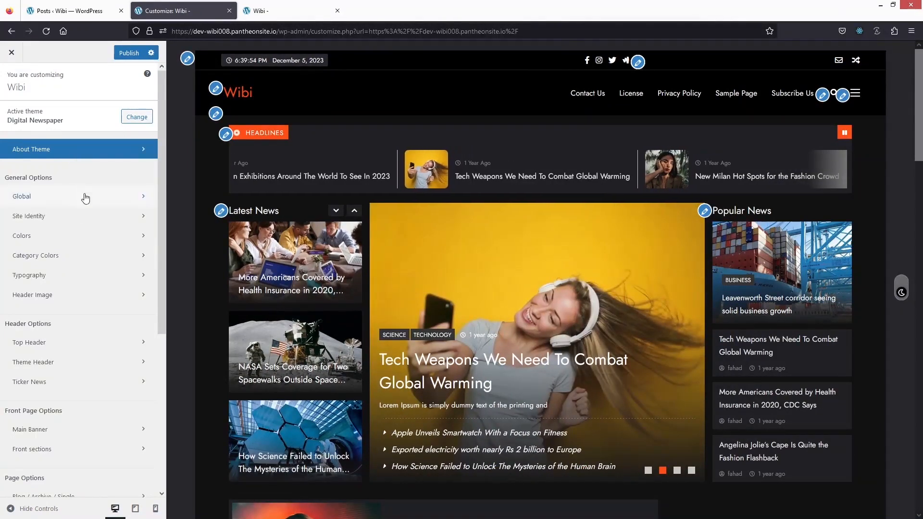
{"action": "scroll", "coordinate": [63, 181], "scroll_direction": "down", "scroll_amount": 2}
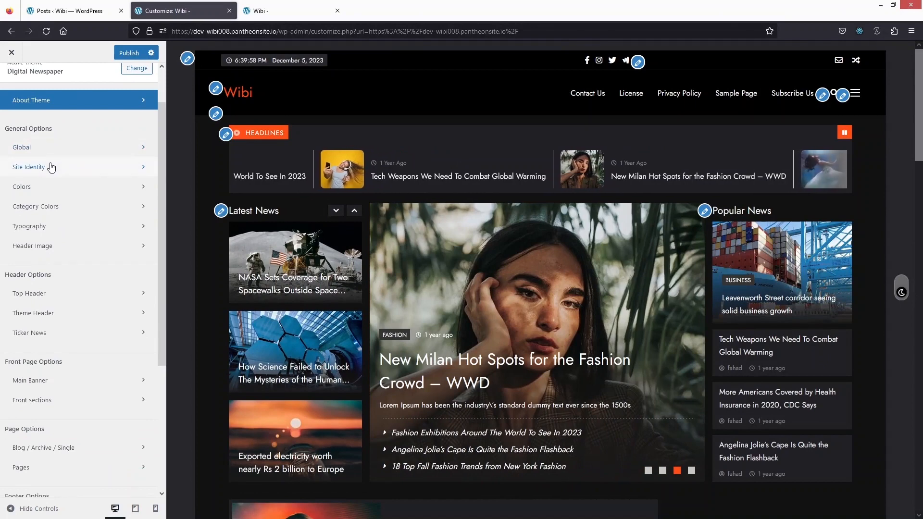
{"action": "scroll", "coordinate": [54, 168], "scroll_direction": "down", "scroll_amount": 2}
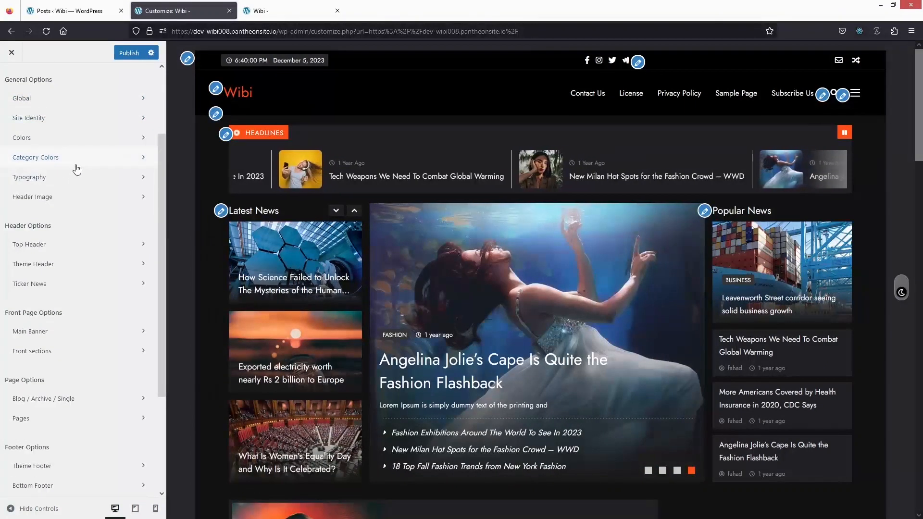
{"action": "scroll", "coordinate": [63, 195], "scroll_direction": "down", "scroll_amount": 2}
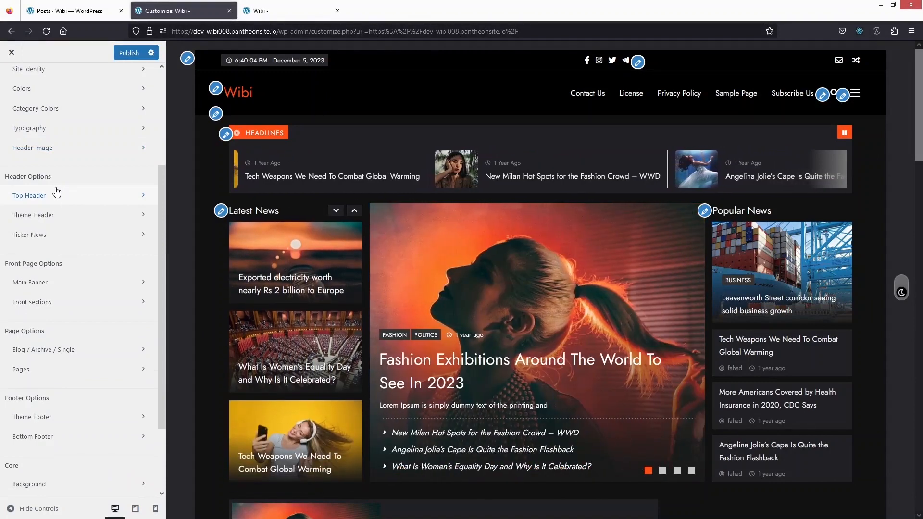
{"action": "scroll", "coordinate": [51, 195], "scroll_direction": "down", "scroll_amount": 2}
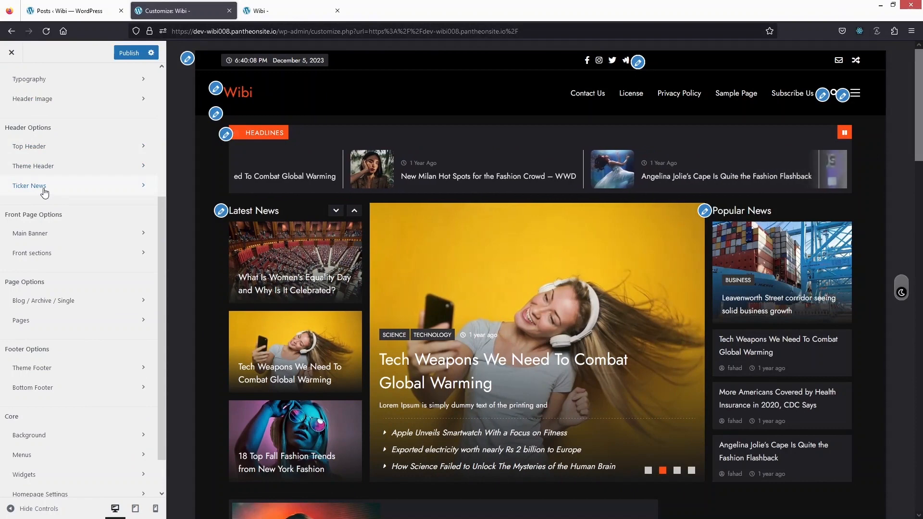
Look through the remaining customizer sections and examine the options available under the Global settings
{"action": "scroll", "coordinate": [44, 193], "scroll_direction": "down", "scroll_amount": 2}
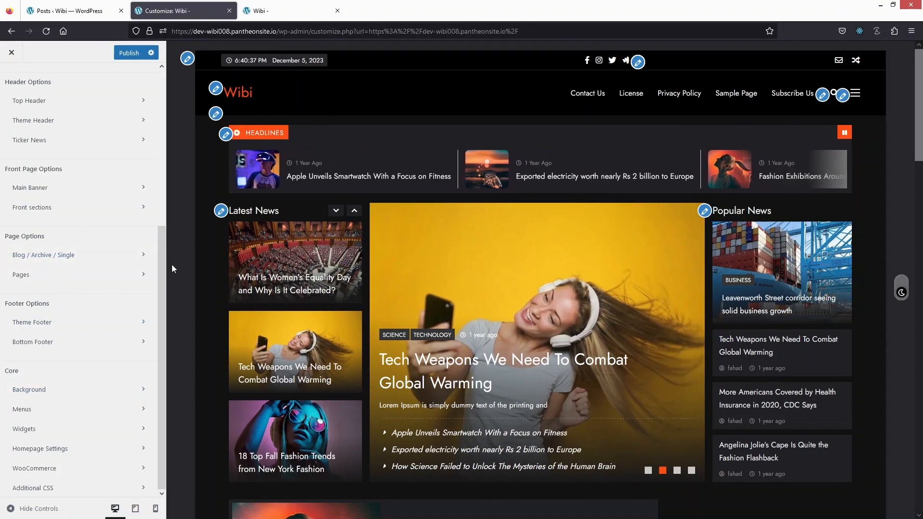
{"action": "left_click_drag", "start_coordinate": [163, 263], "coordinate": [181, 110]}
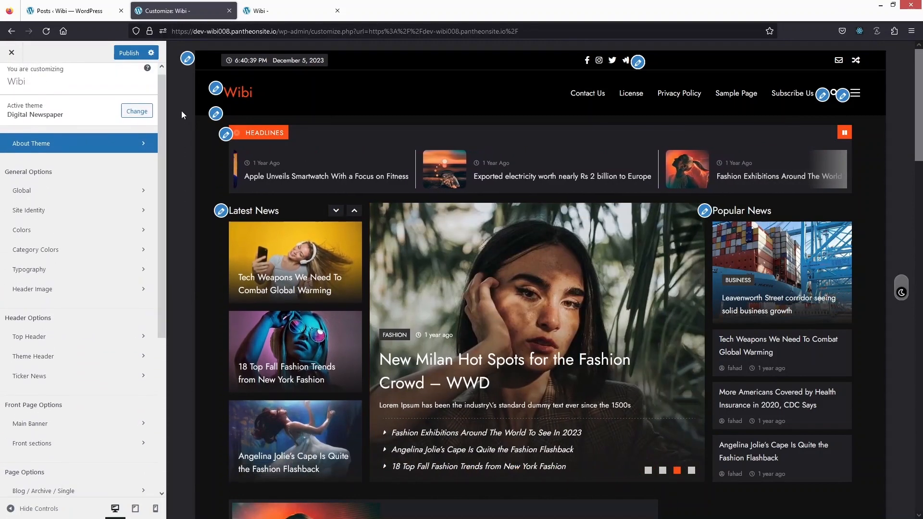
{"action": "left_click", "coordinate": [103, 194]}
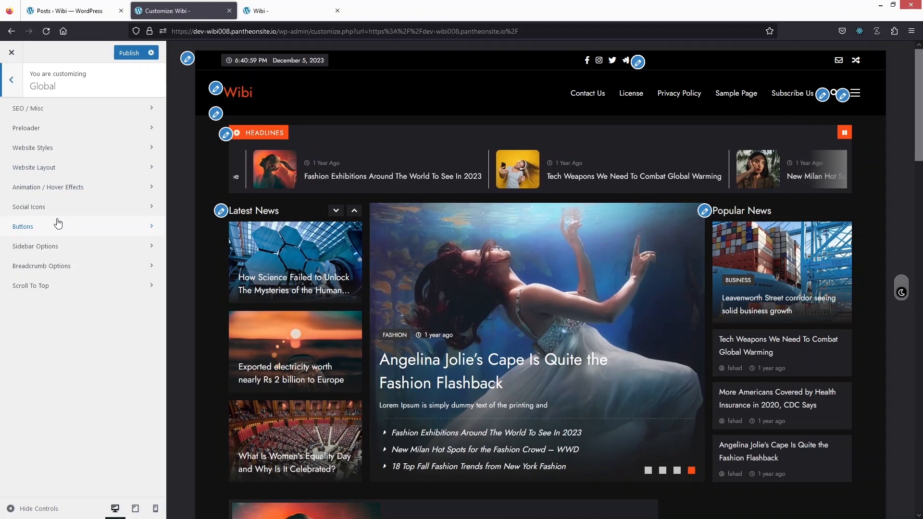
{"action": "left_click", "coordinate": [11, 85]}
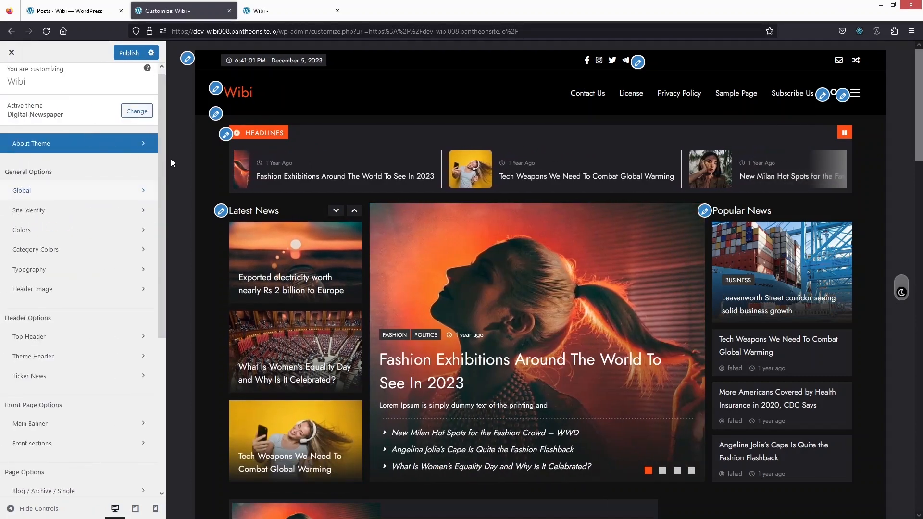
Change the site title to "Digital News" and view the title's typography and color options
{"action": "left_click", "coordinate": [215, 89]}
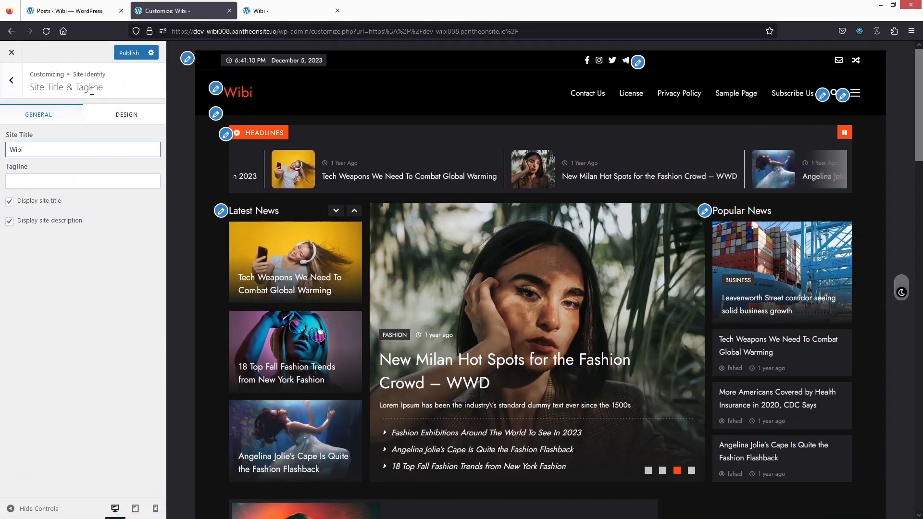
{"action": "double_click", "coordinate": [36, 150]}
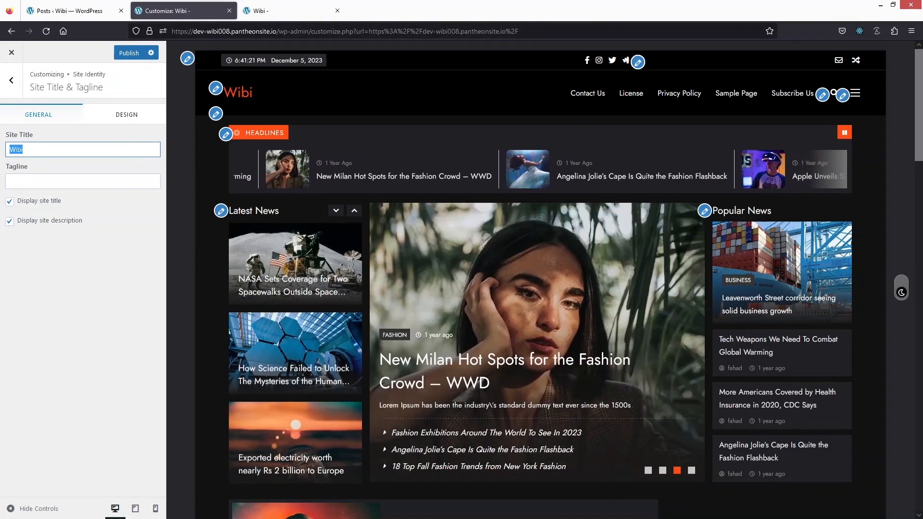
{"action": "type", "text": "Digital News"}
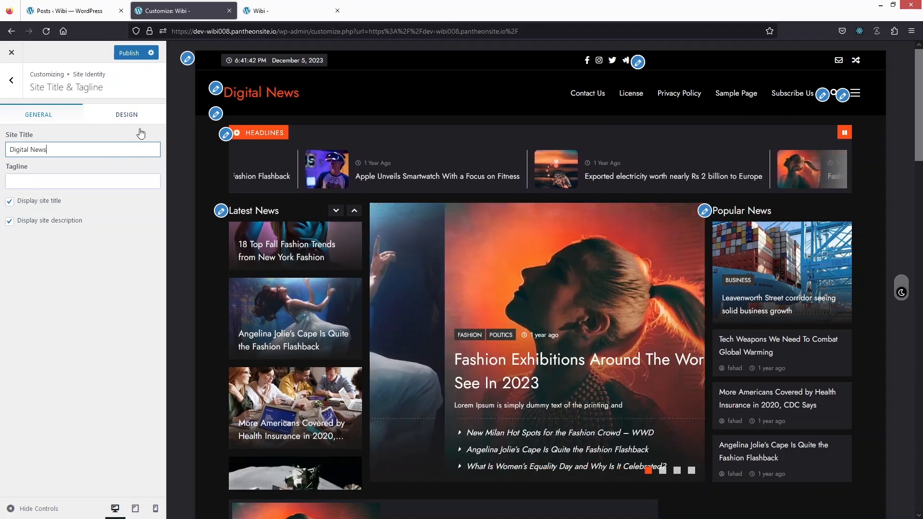
{"action": "left_click", "coordinate": [120, 114]}
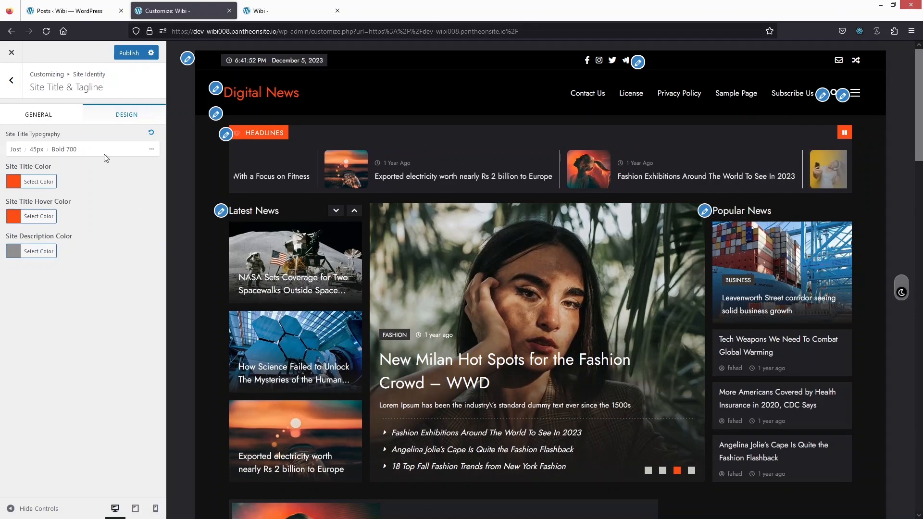
Set the orange D image Path-145.png as the site logo without cropping and set its width to 48 px
{"action": "left_click", "coordinate": [11, 80]}
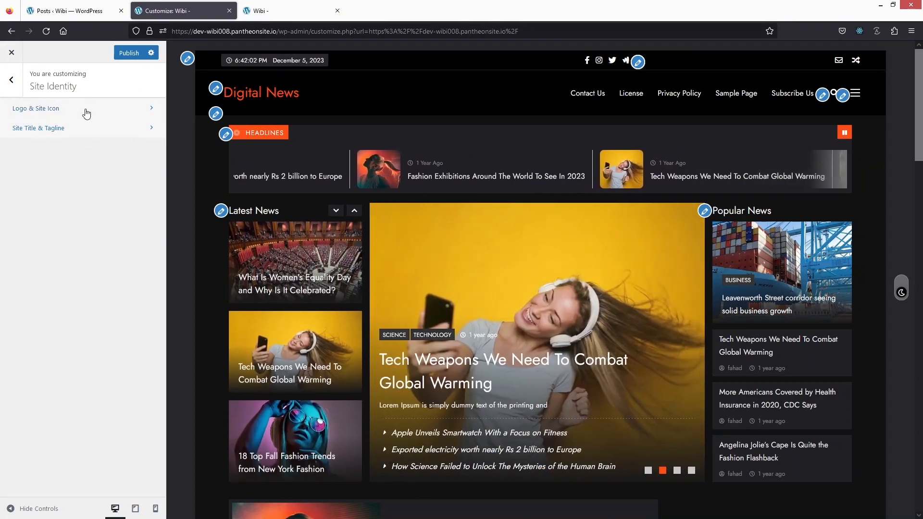
{"action": "left_click", "coordinate": [87, 110]}
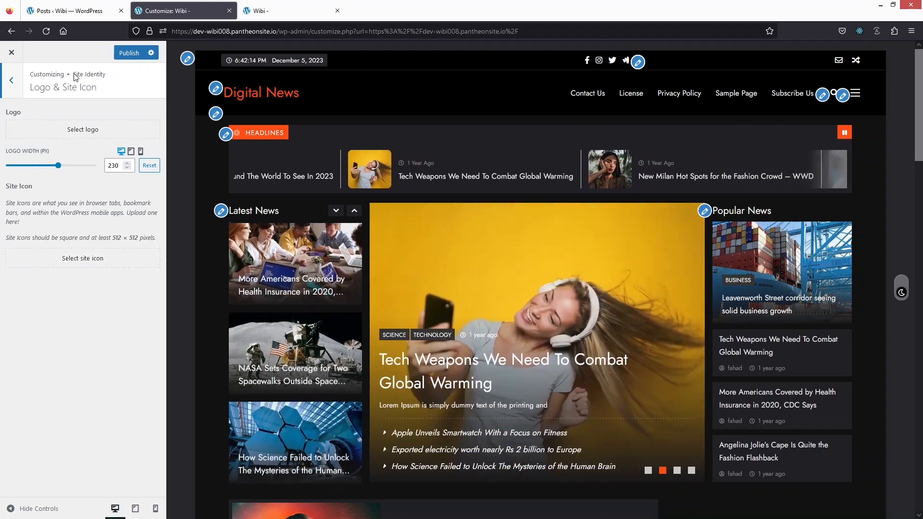
{"action": "left_click", "coordinate": [70, 139]}
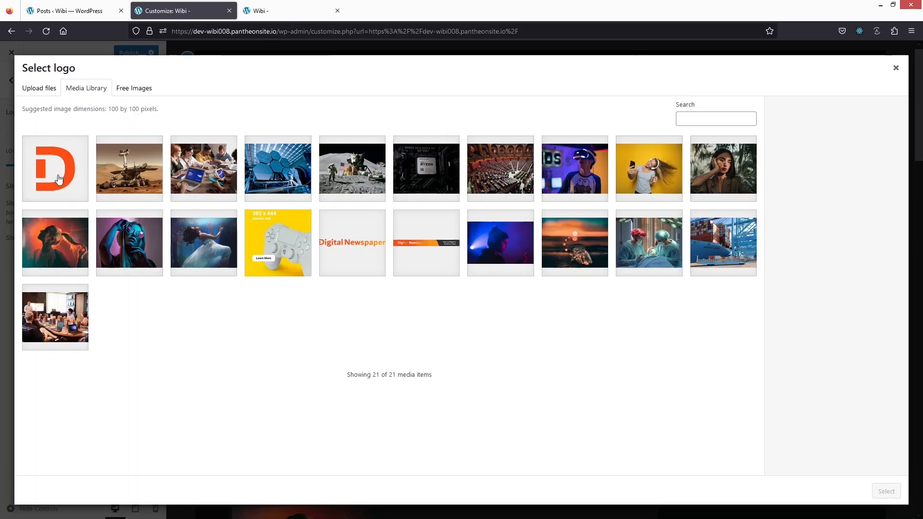
{"action": "left_click", "coordinate": [44, 179]}
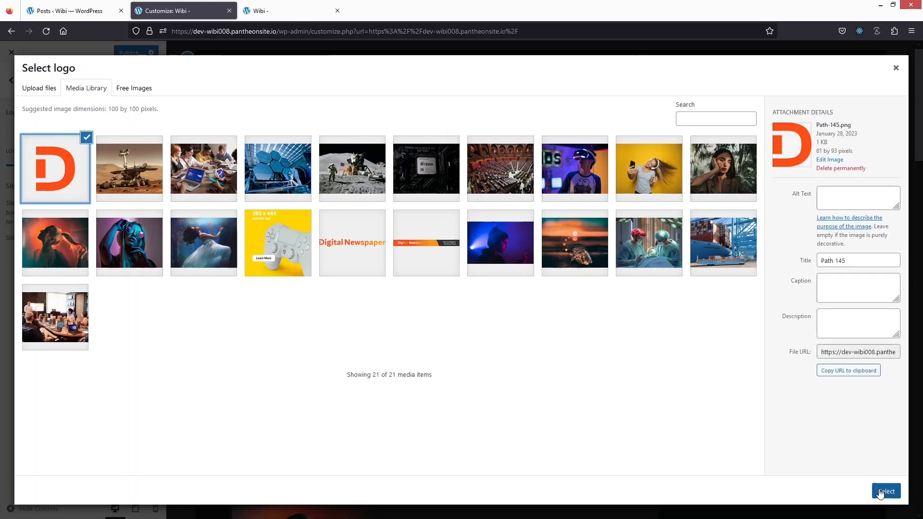
{"action": "left_click", "coordinate": [885, 492]}
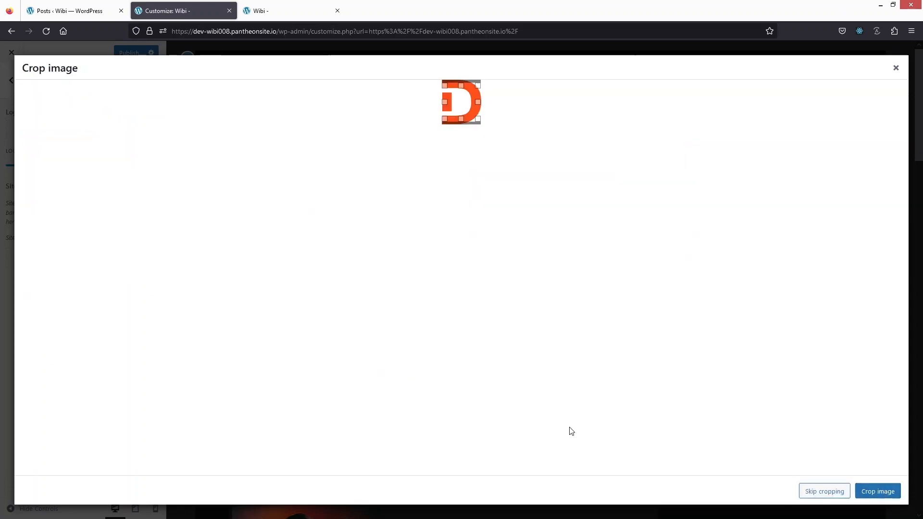
{"action": "left_click", "coordinate": [824, 491]}
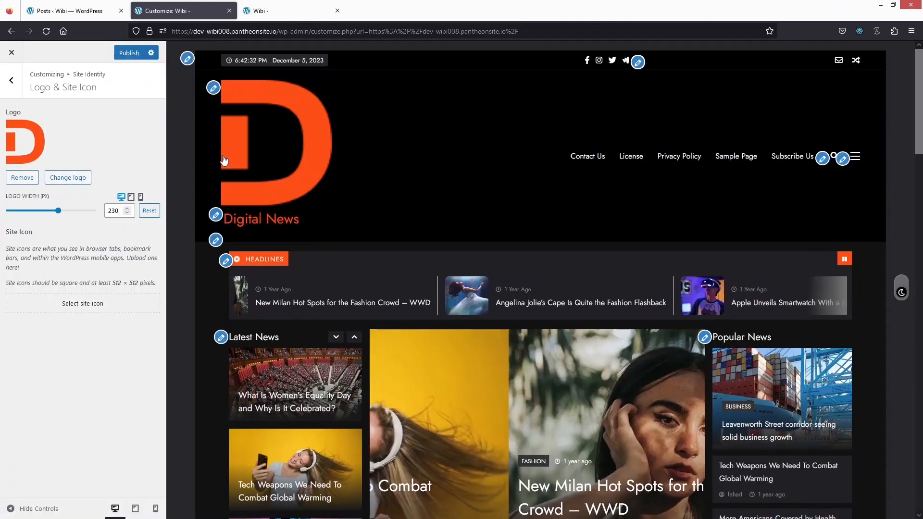
{"action": "left_click_drag", "start_coordinate": [58, 210], "coordinate": [16, 212]}
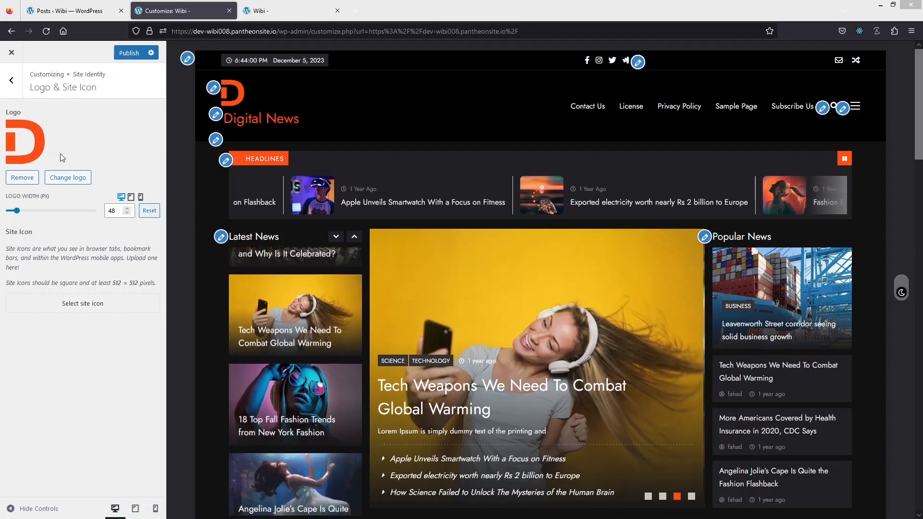
{"action": "left_click", "coordinate": [21, 81]}
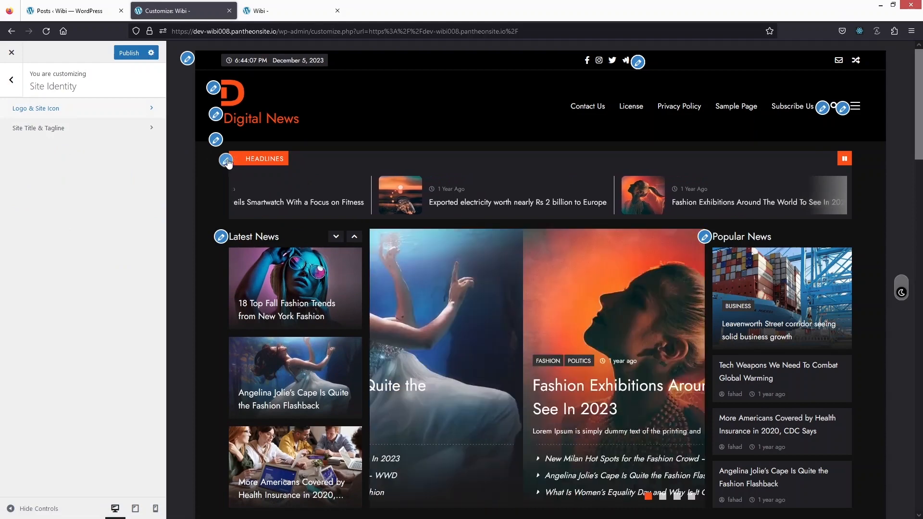
Open the Ticker News settings for the headlines bar and examine its title, icon choices and post filters
{"action": "left_click", "coordinate": [225, 161]}
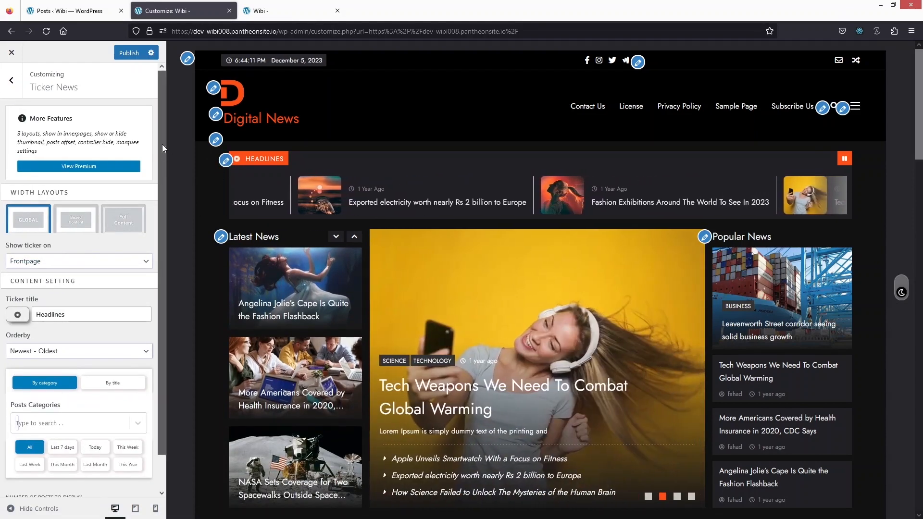
{"action": "scroll", "coordinate": [163, 144], "scroll_direction": "down", "scroll_amount": 2}
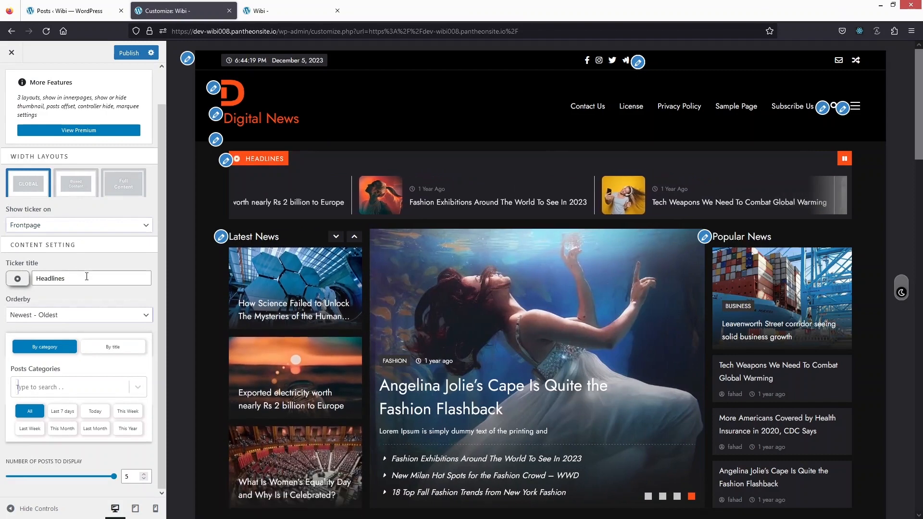
{"action": "left_click_drag", "start_coordinate": [85, 277], "coordinate": [28, 272]}
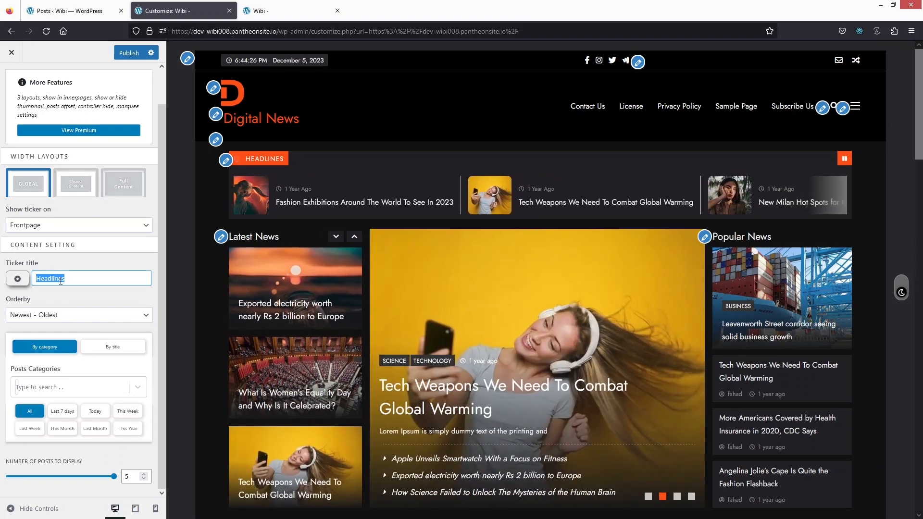
{"action": "left_click", "coordinate": [16, 281]}
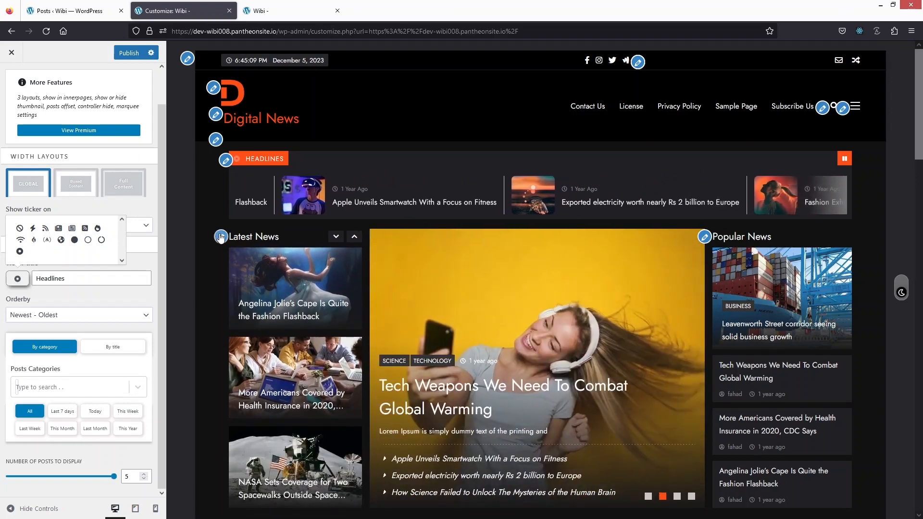
Open the Main Banner settings from the Latest News block and examine the layout, popular posts and slider options
{"action": "scroll", "coordinate": [218, 235], "scroll_direction": "down", "scroll_amount": 2}
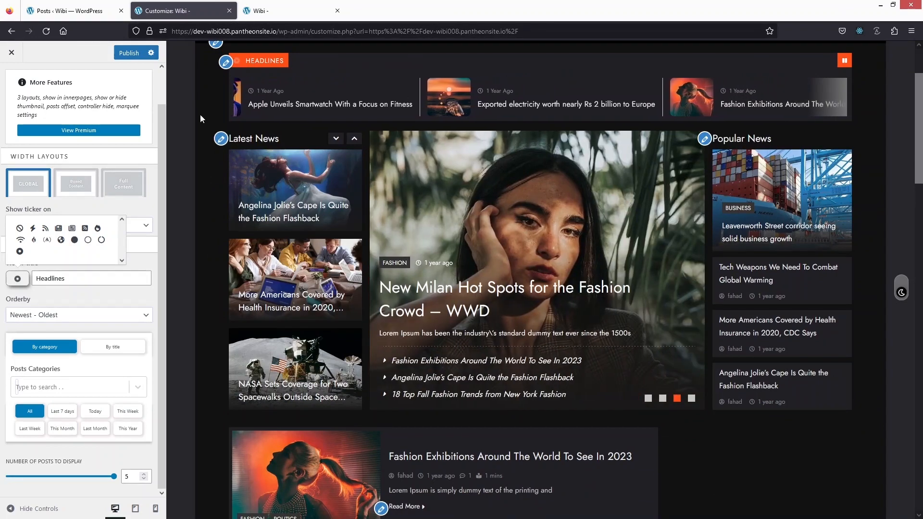
{"action": "left_click", "coordinate": [221, 143]}
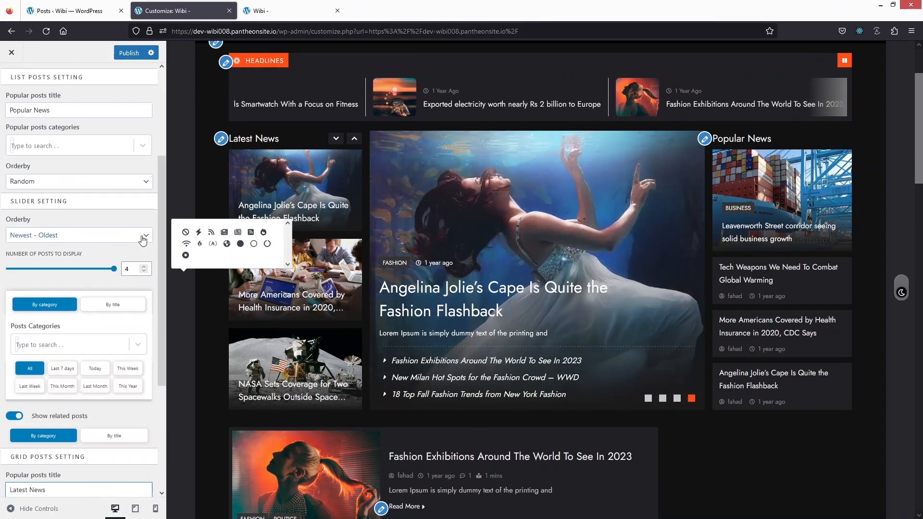
{"action": "left_click_drag", "start_coordinate": [160, 197], "coordinate": [162, 273]}
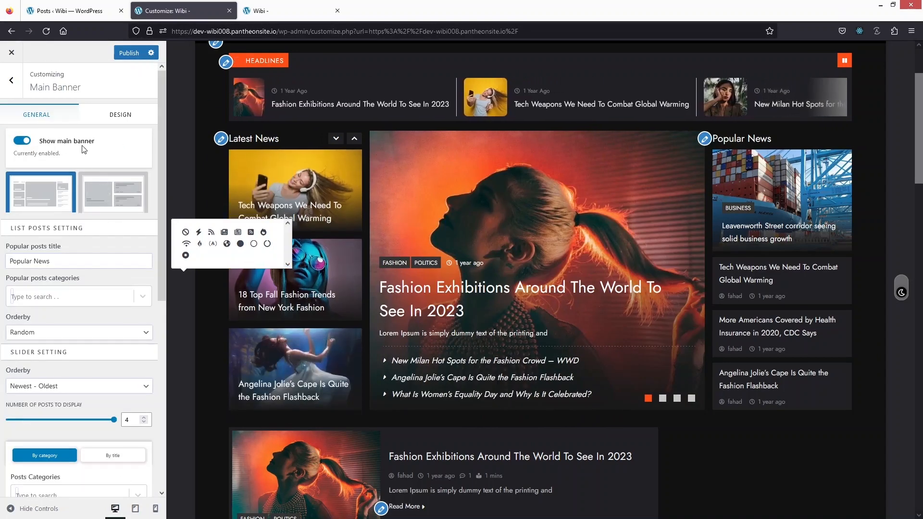
{"action": "left_click_drag", "start_coordinate": [162, 147], "coordinate": [161, 201]}
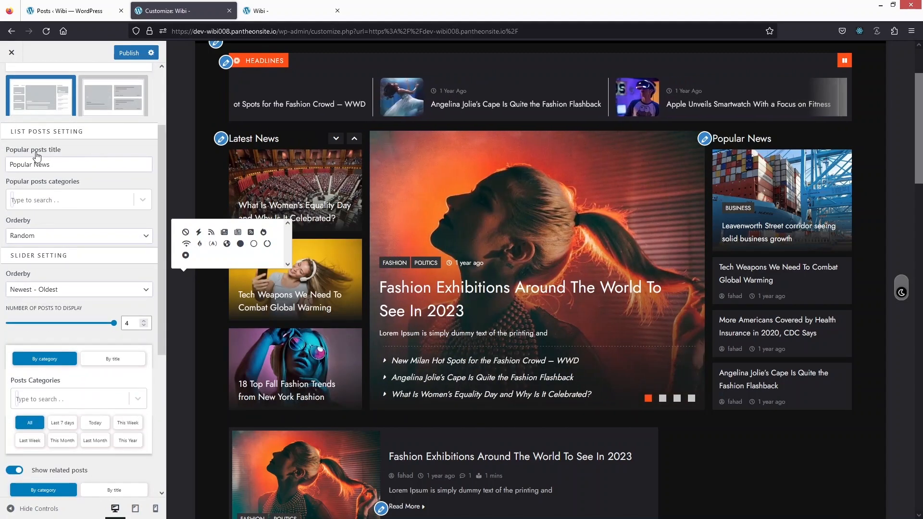
{"action": "triple_click", "coordinate": [85, 164]}
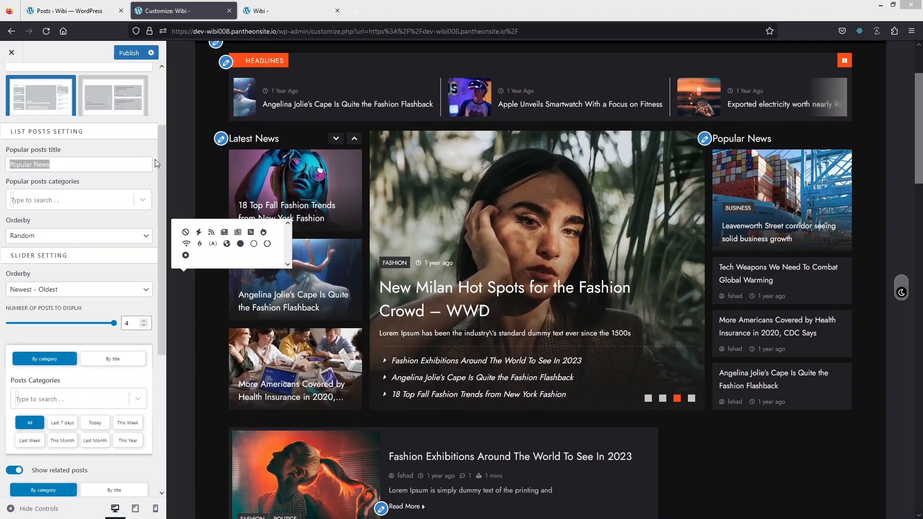
{"action": "scroll", "coordinate": [159, 160], "scroll_direction": "up", "scroll_amount": 1}
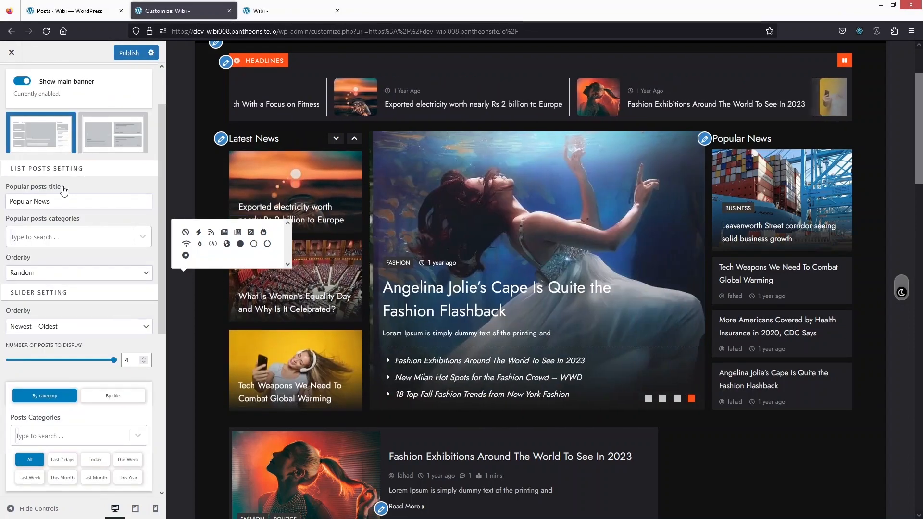
{"action": "left_click_drag", "start_coordinate": [164, 188], "coordinate": [166, 207]}
Open the button label settings from the Read More link of the first post in the homepage list
{"action": "scroll", "coordinate": [385, 240], "scroll_direction": "down", "scroll_amount": 8}
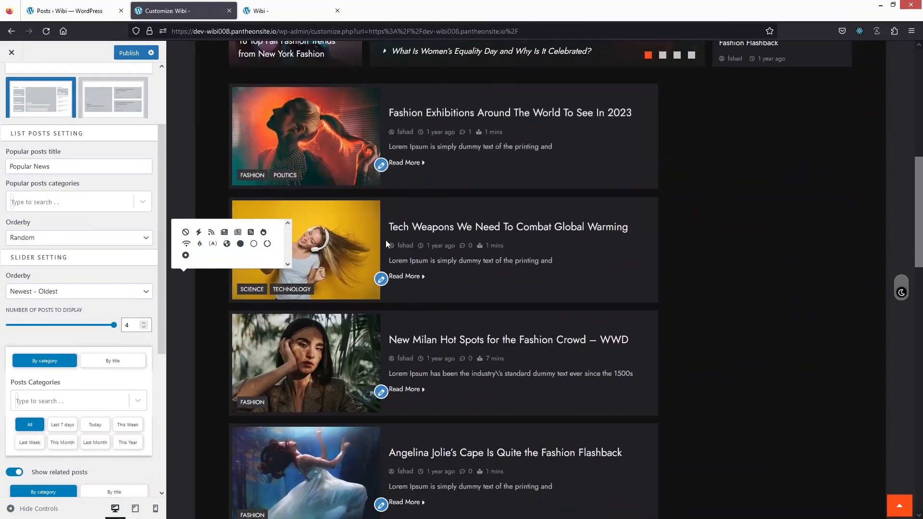
{"action": "scroll", "coordinate": [408, 190], "scroll_direction": "up", "scroll_amount": 4}
{"action": "scroll", "coordinate": [406, 193], "scroll_direction": "down", "scroll_amount": 3}
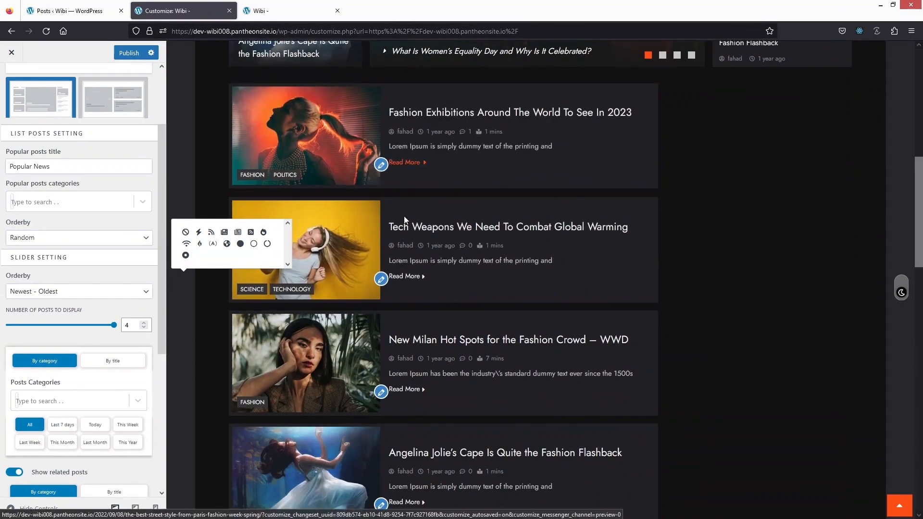
{"action": "left_click", "coordinate": [381, 165]}
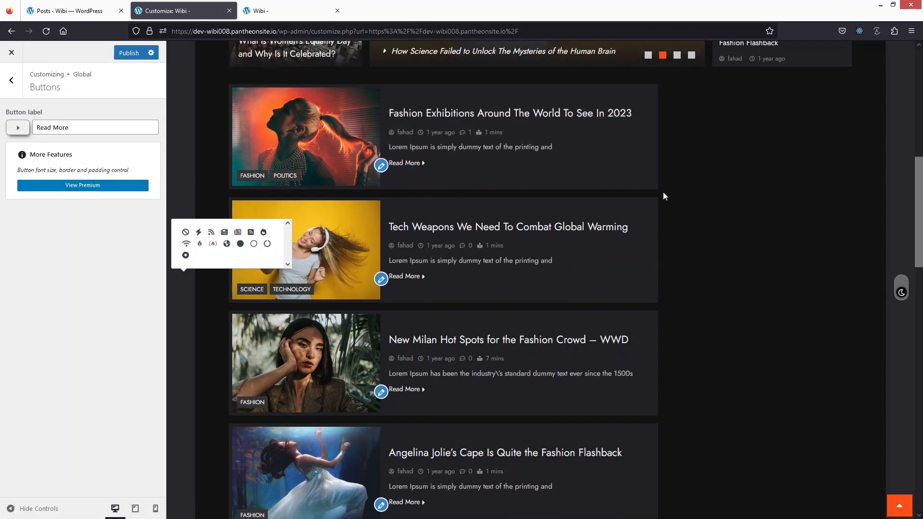
Open the Bottom Footer settings from the homepage footer and examine the social icon, menu and copyright options
{"action": "scroll", "coordinate": [919, 182], "scroll_direction": "down", "scroll_amount": 20}
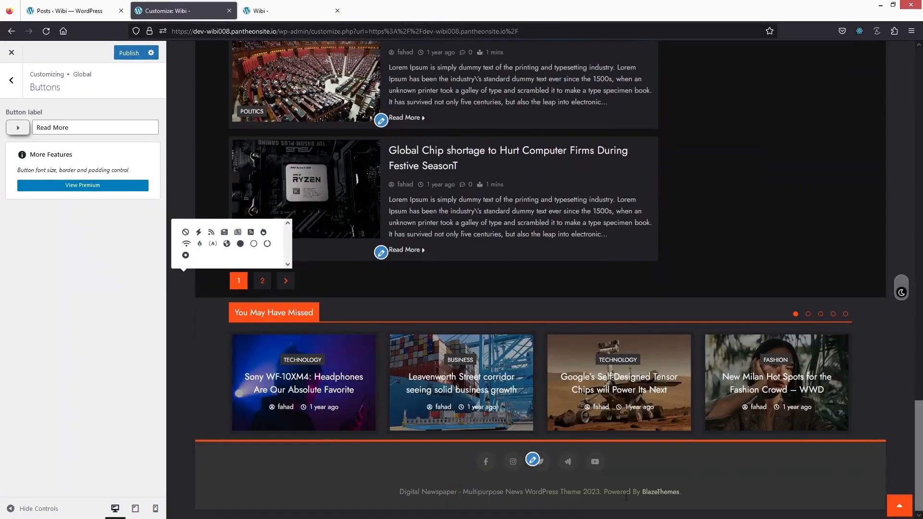
{"action": "left_click", "coordinate": [534, 460]}
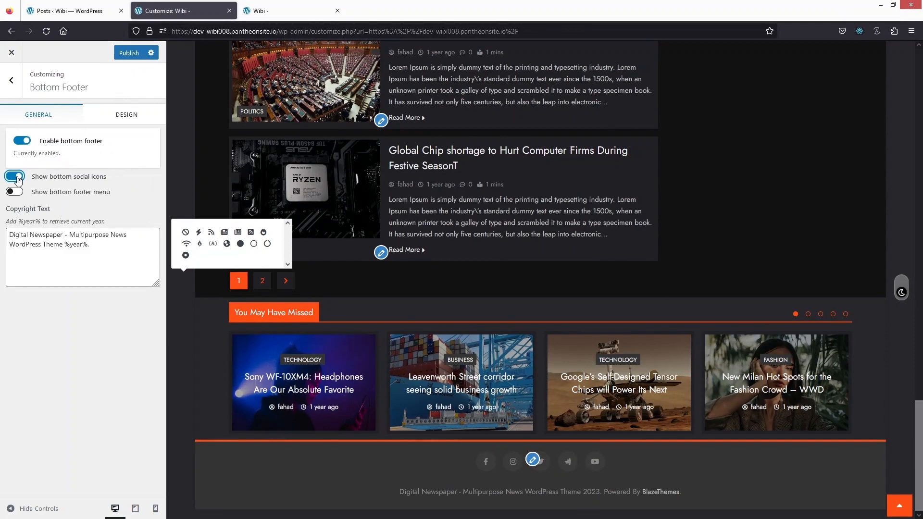
{"action": "left_click_drag", "start_coordinate": [918, 417], "coordinate": [892, 66]}
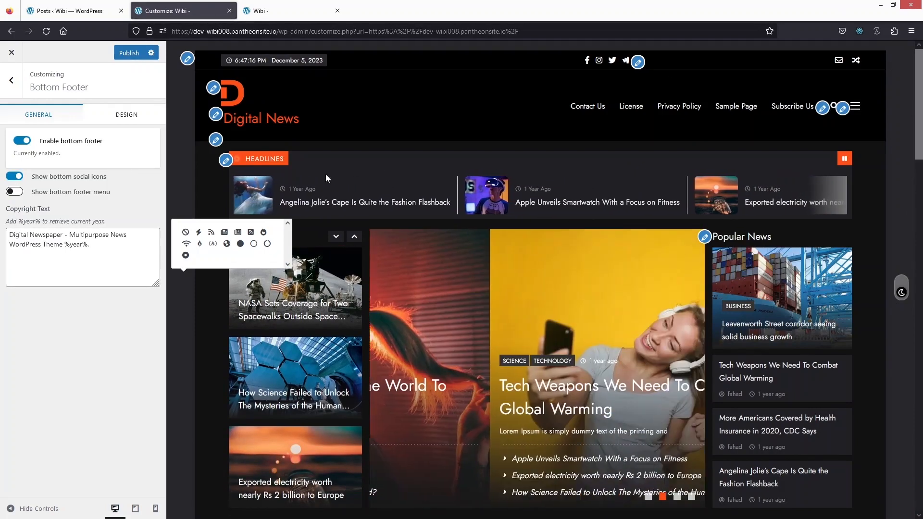
Publish the customizer changes, leave the customizer for the live site, and return to the admin posts list
{"action": "left_click", "coordinate": [133, 56]}
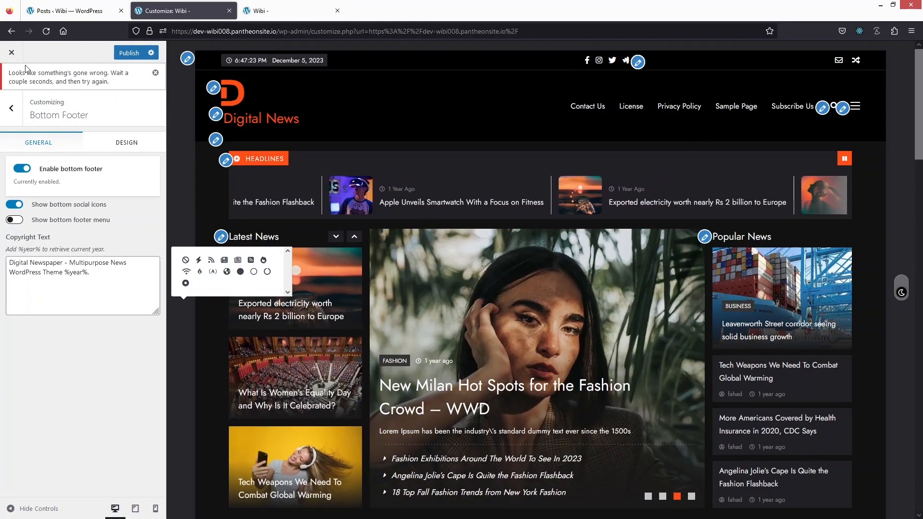
{"action": "left_click", "coordinate": [12, 52]}
{"action": "left_click", "coordinate": [503, 297]}
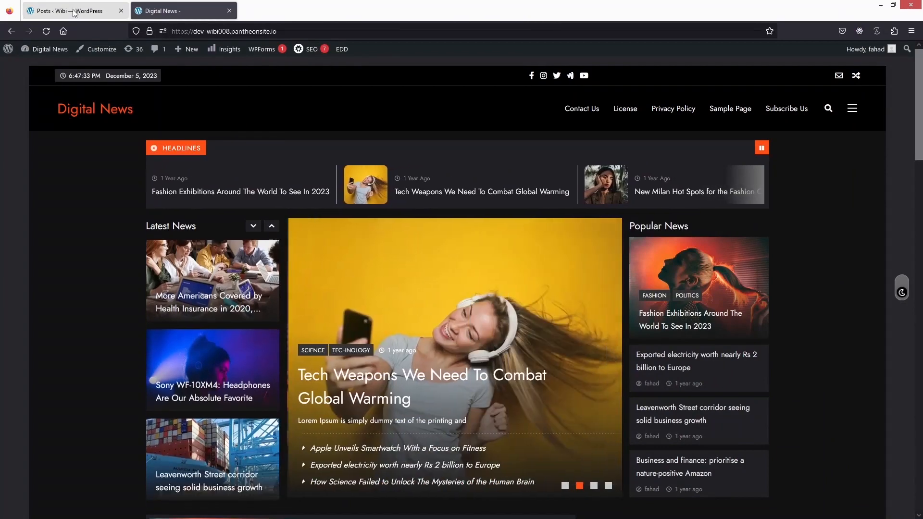
{"action": "left_click", "coordinate": [90, 18]}
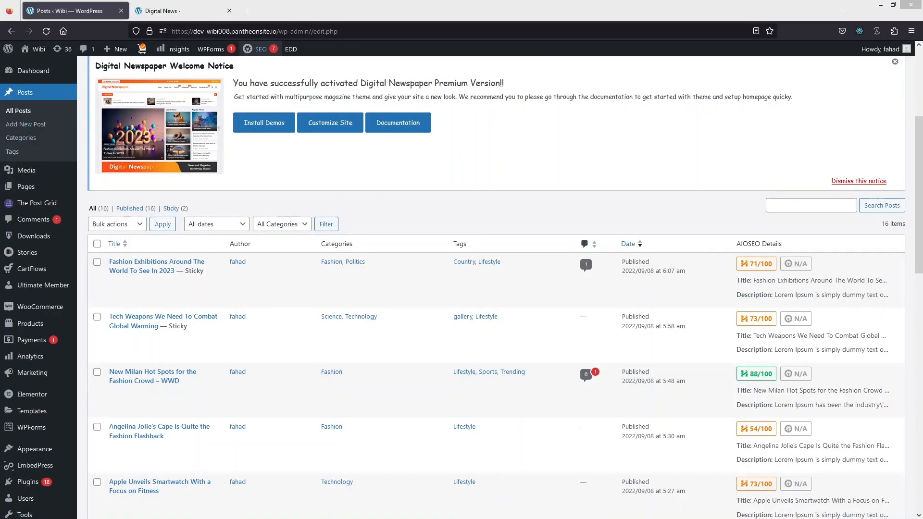
Start a new post in WordPress and open ChatGPT at chat.openai.com in a separate browser tab
{"action": "left_click", "coordinate": [25, 126]}
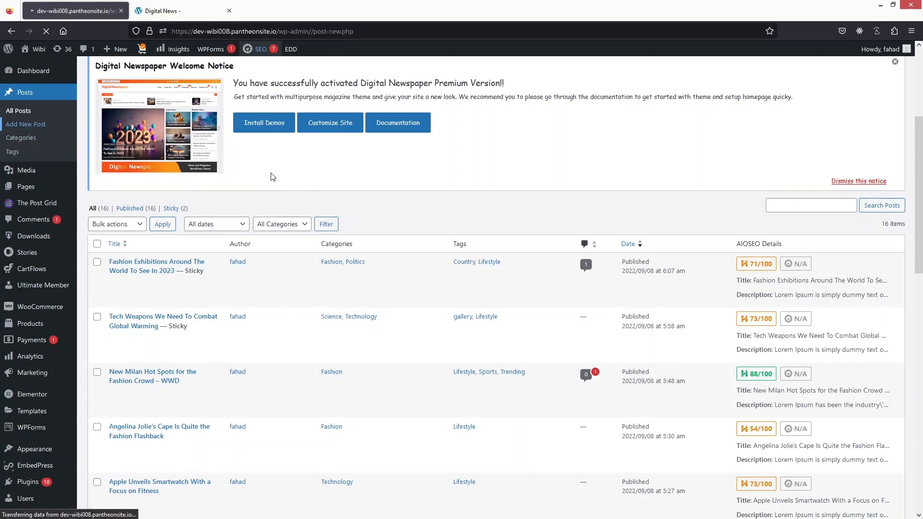
{"action": "left_click", "coordinate": [245, 11]}
{"action": "type", "text": "chat.openai.com/"}
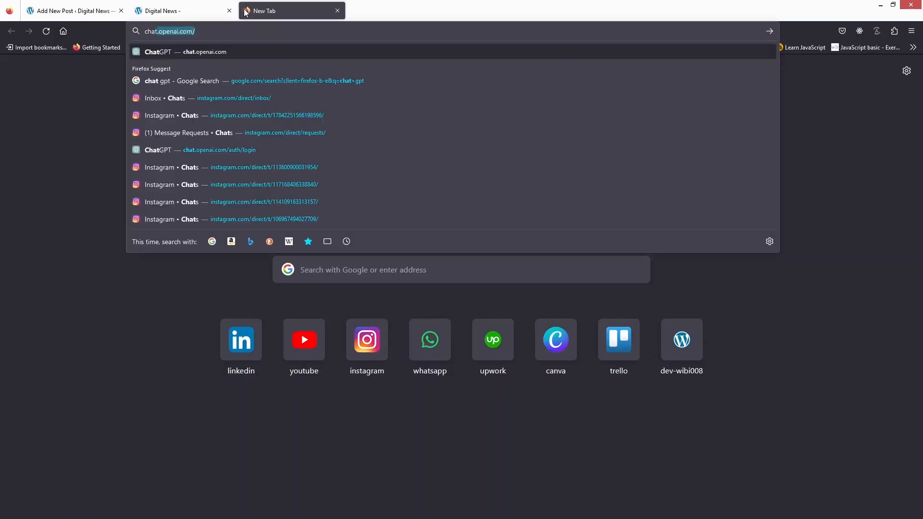
{"action": "key", "text": "Return"}
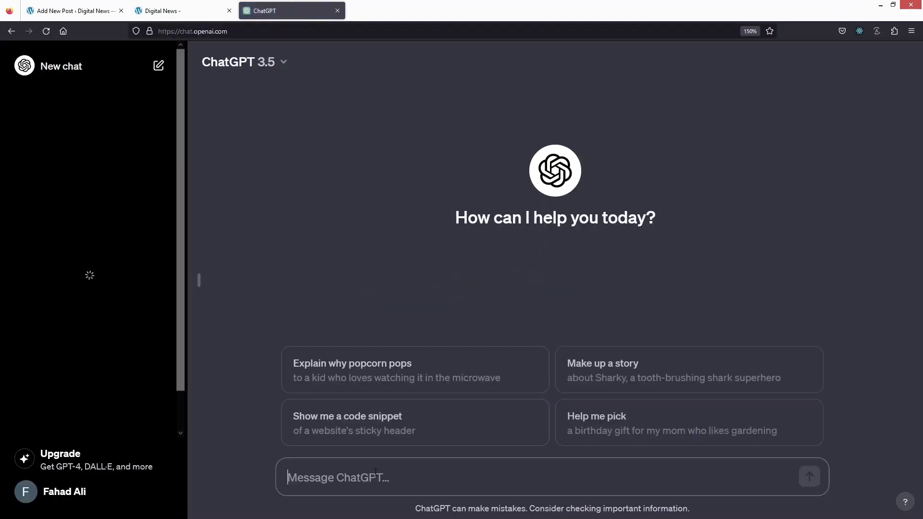
Ask ChatGPT to "create an article on Messi with catchy title"
{"action": "left_click", "coordinate": [379, 476]}
{"action": "type", "text": "create"}
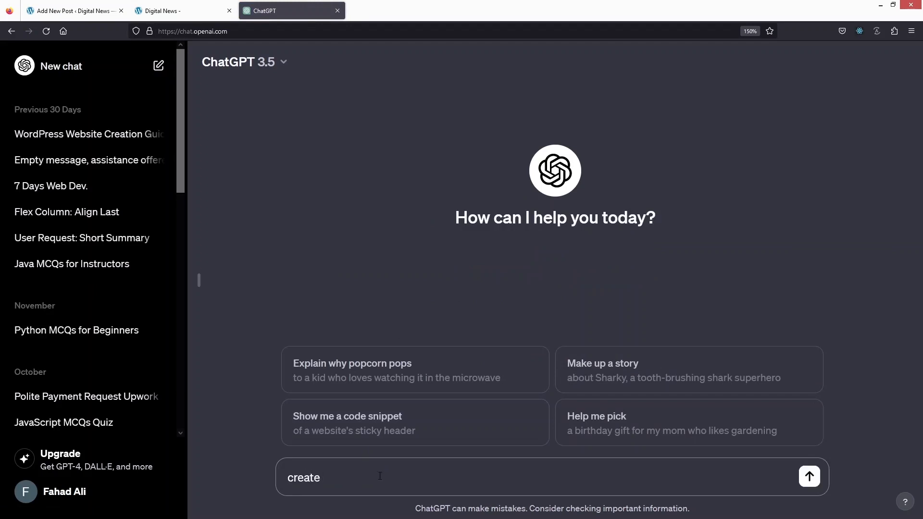
{"action": "type", "text": " \""}
{"action": "type", "text": "\""}
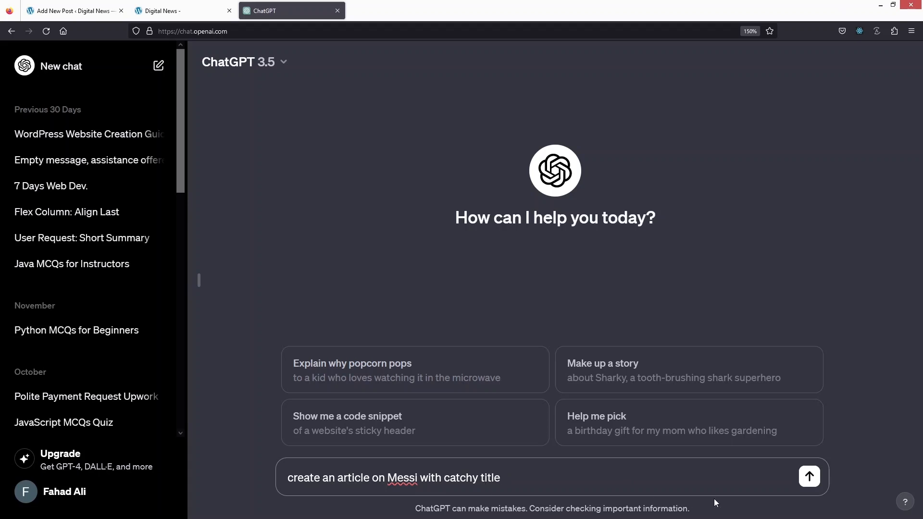
{"action": "left_click", "coordinate": [809, 476]}
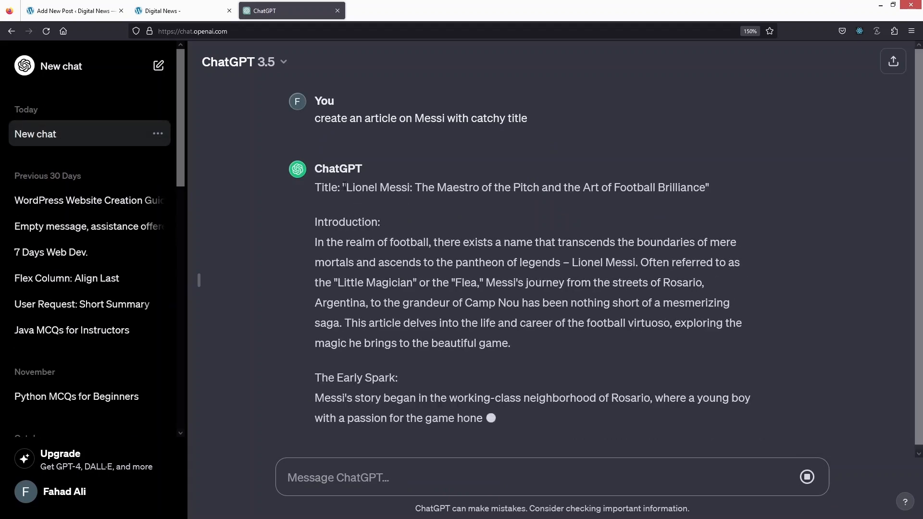
Copy the generated title "Lionel Messi: The Maestro of the Pitch and the Art of Football Brilliance" into the new WordPress post's title
{"action": "left_click_drag", "start_coordinate": [344, 185], "coordinate": [726, 150]}
{"action": "key", "text": "ctrl+c"}
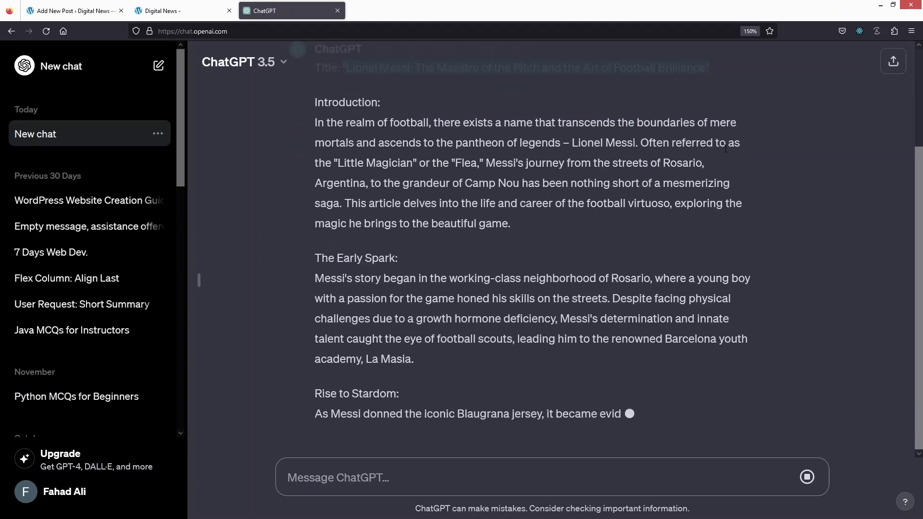
{"action": "left_click", "coordinate": [82, 10]}
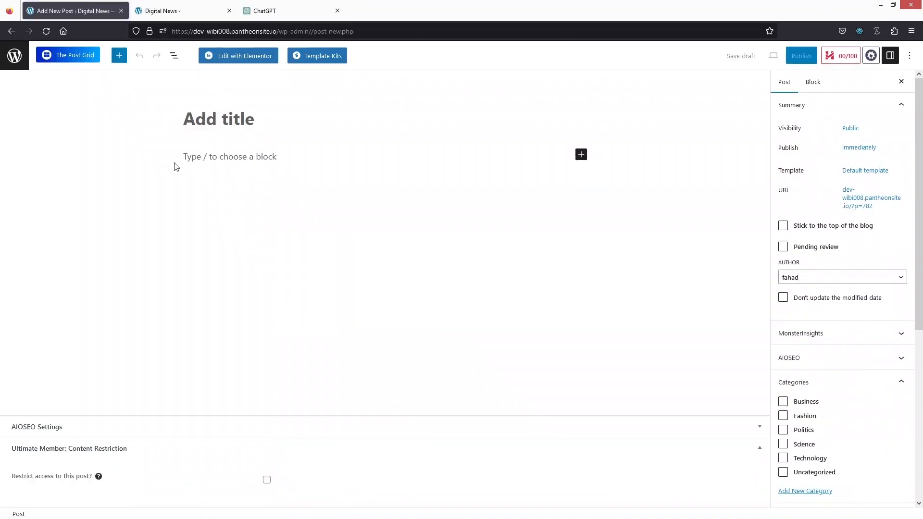
{"action": "key", "text": "ctrl+v"}
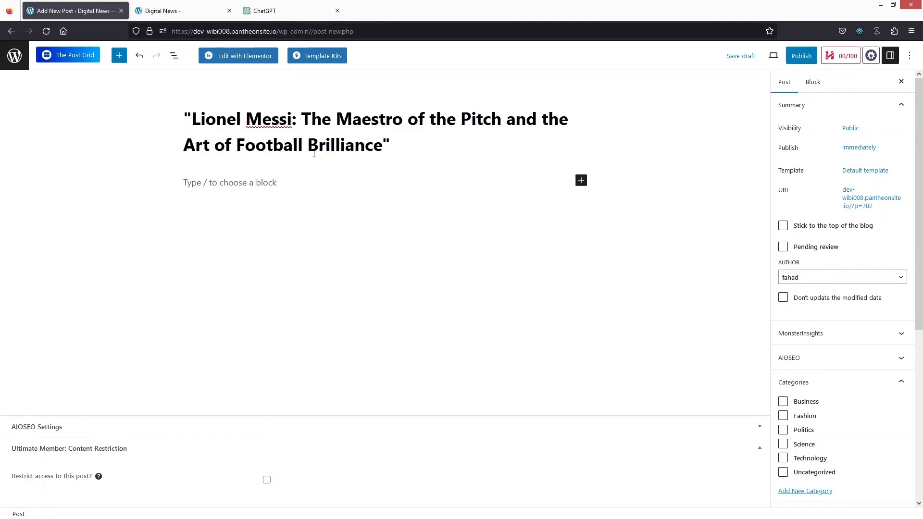
Copy the complete ChatGPT response about Messi and paste it into the body of the WordPress post
{"action": "left_click", "coordinate": [268, 11]}
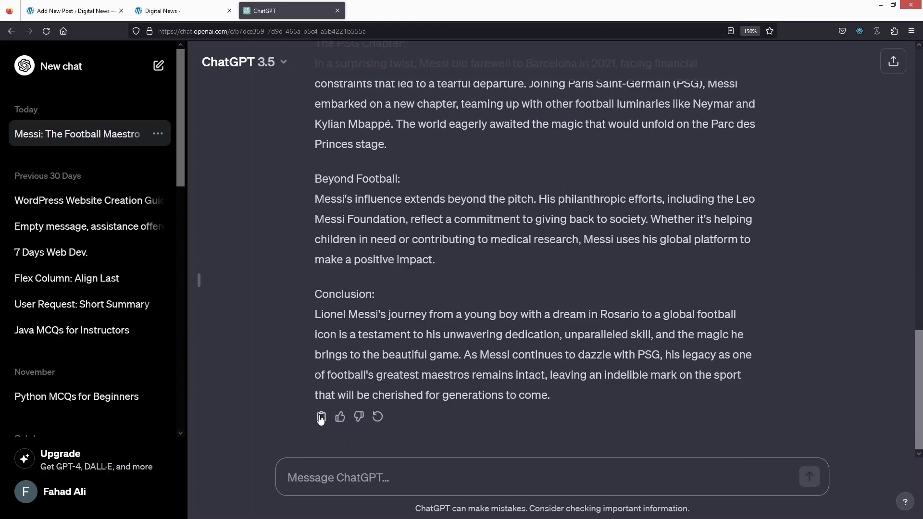
{"action": "left_click", "coordinate": [75, 11]}
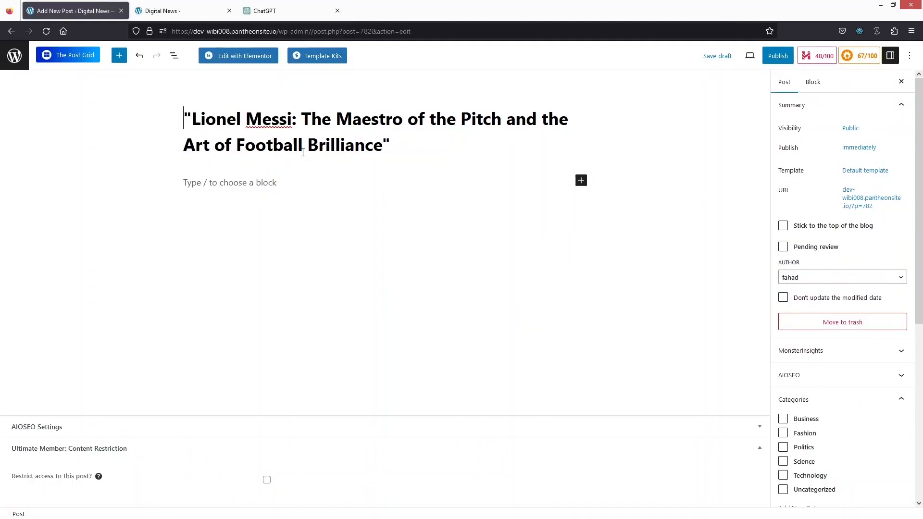
{"action": "left_click", "coordinate": [272, 185]}
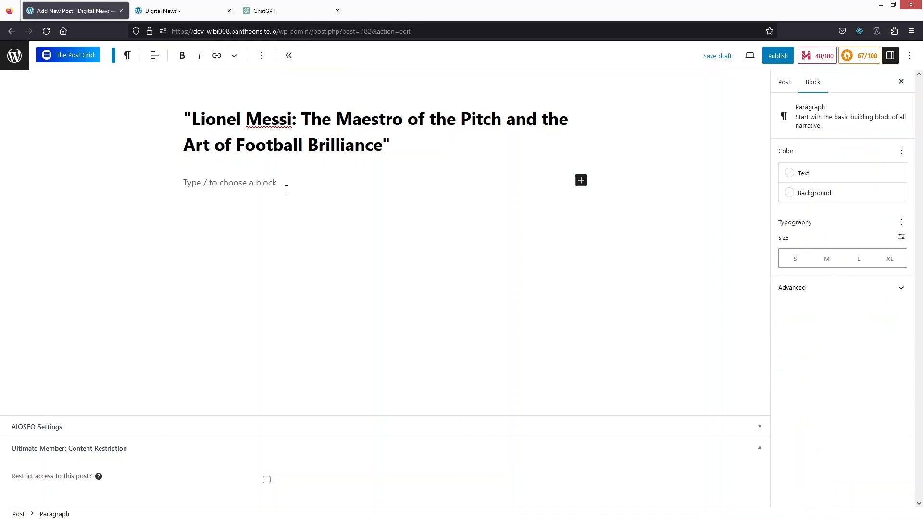
{"action": "key", "text": "ctrl+v"}
Delete the duplicate "Title:" paragraph above the Introduction in the post body
{"action": "scroll", "coordinate": [273, 213], "scroll_direction": "up", "scroll_amount": 15}
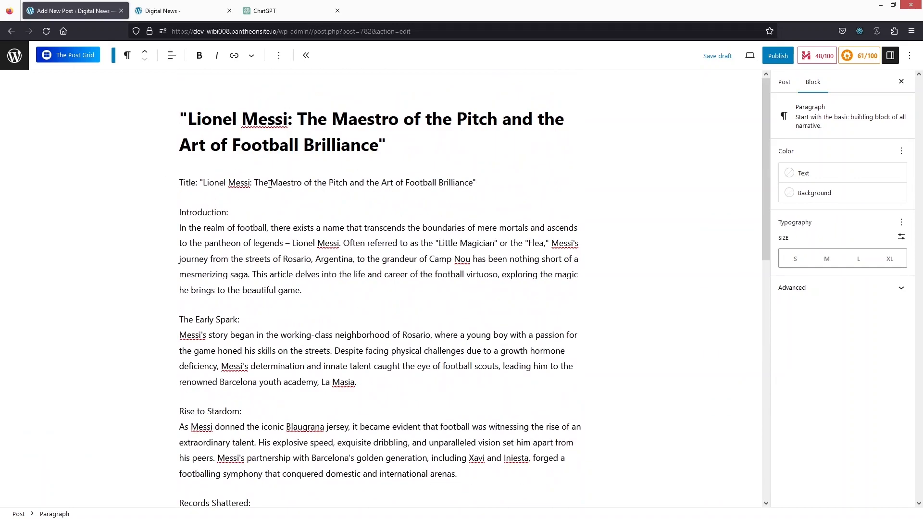
{"action": "triple_click", "coordinate": [269, 184]}
{"action": "key", "text": "BackSpace"}
{"action": "key", "text": "BackSpace"}
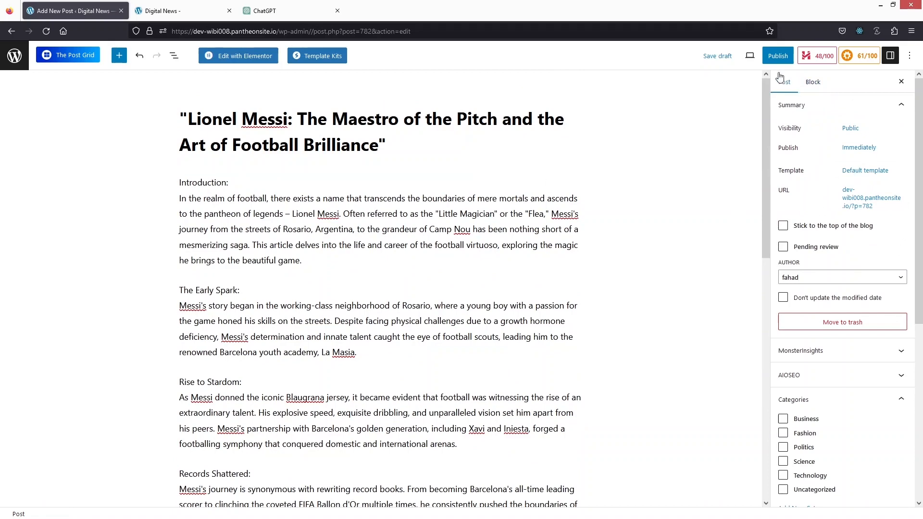
Publish the Messi post and reload the live homepage to check the headlines and main banner for it
{"action": "left_click", "coordinate": [777, 56]}
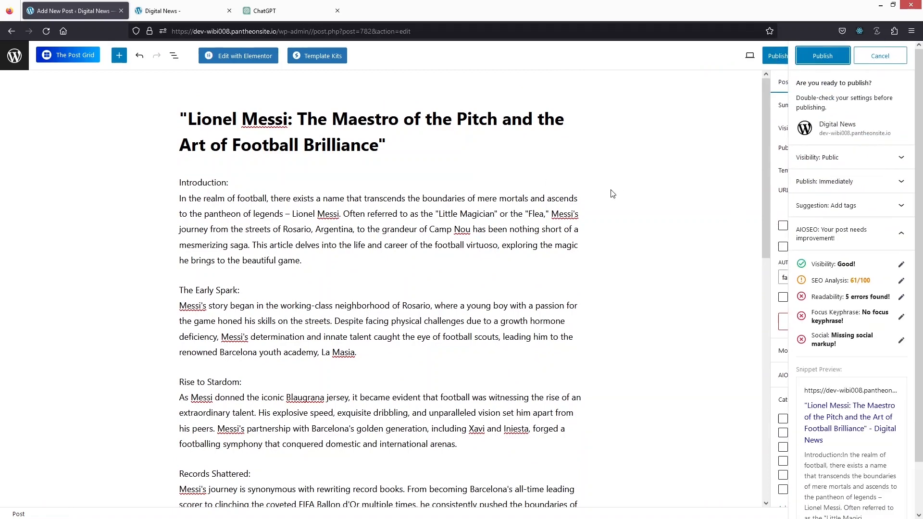
{"action": "left_click", "coordinate": [820, 58]}
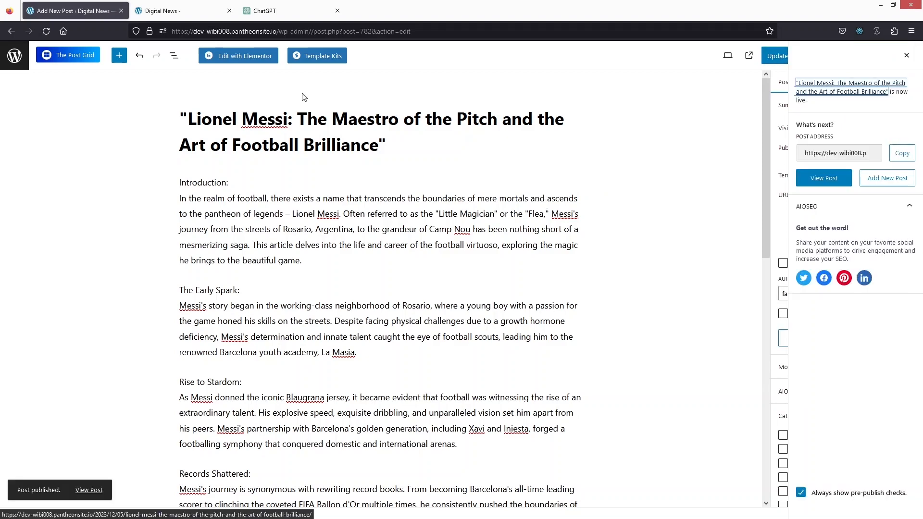
{"action": "left_click", "coordinate": [190, 4]}
{"action": "left_click", "coordinate": [47, 32]}
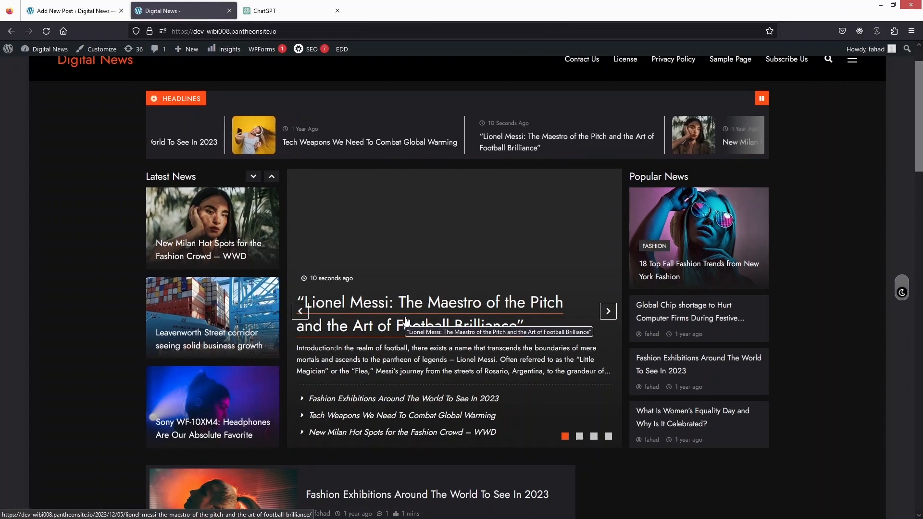
{"action": "scroll", "coordinate": [302, 207], "scroll_direction": "up", "scroll_amount": 1}
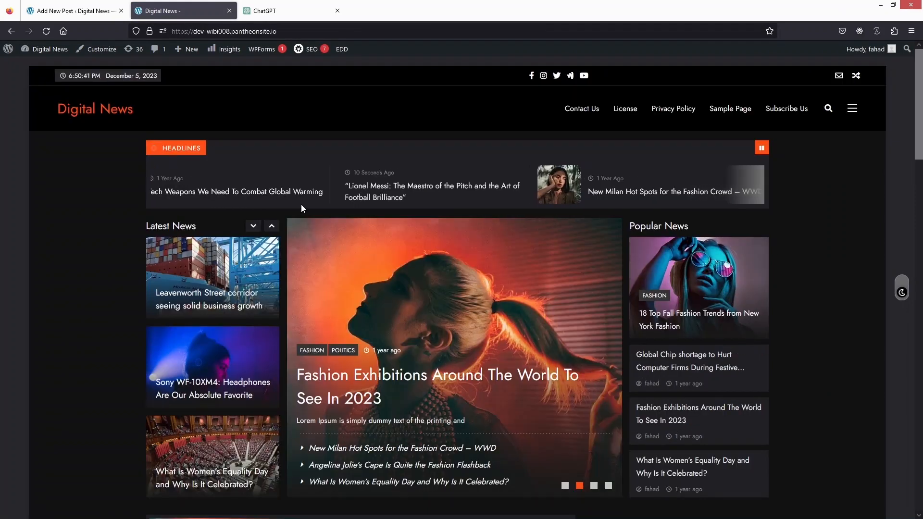